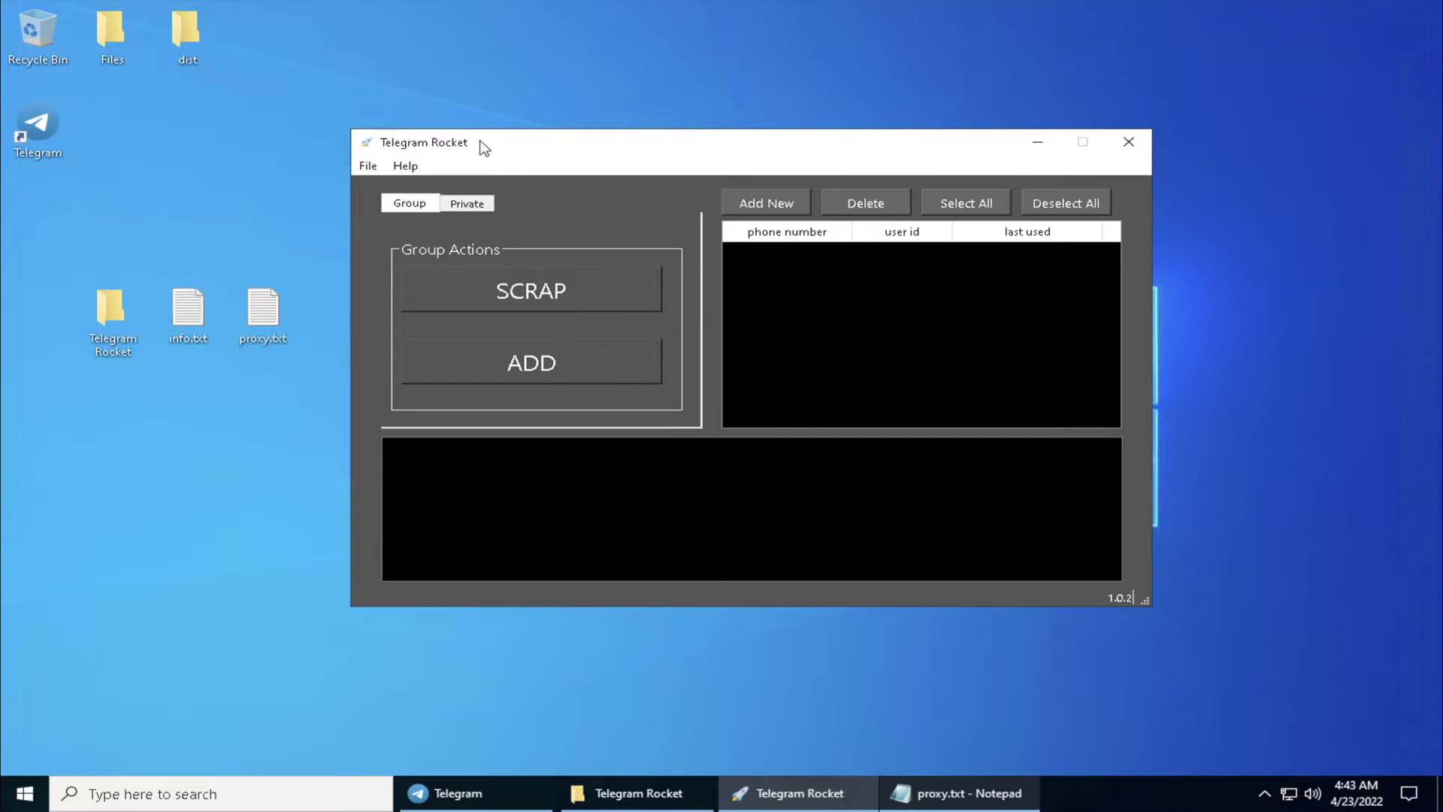
Shift the window right and open File > Settings, showing proxy enabled with host, port and username
{"action": "left_click_drag", "start_coordinate": [550, 147], "coordinate": [585, 151]}
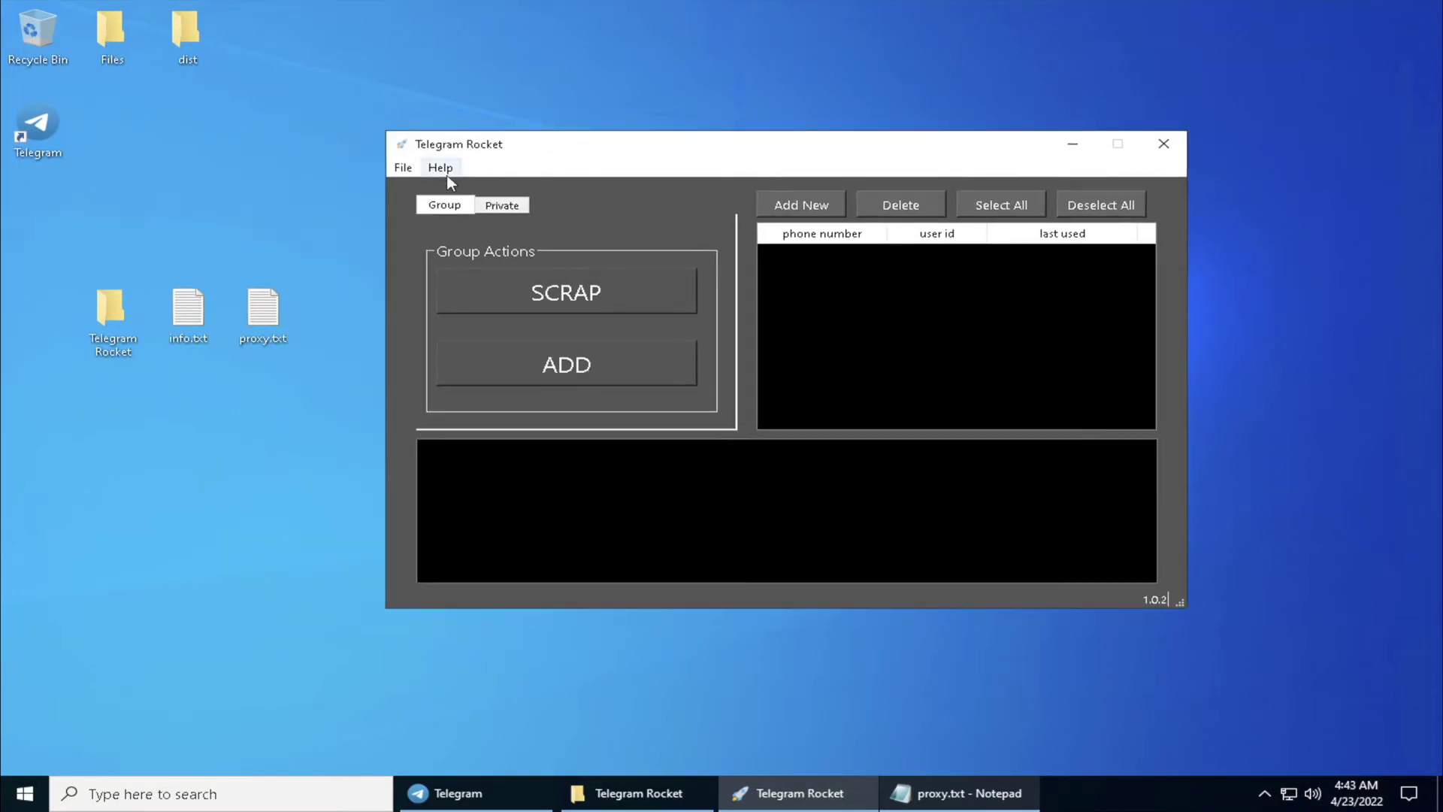
{"action": "left_click", "coordinate": [402, 166]}
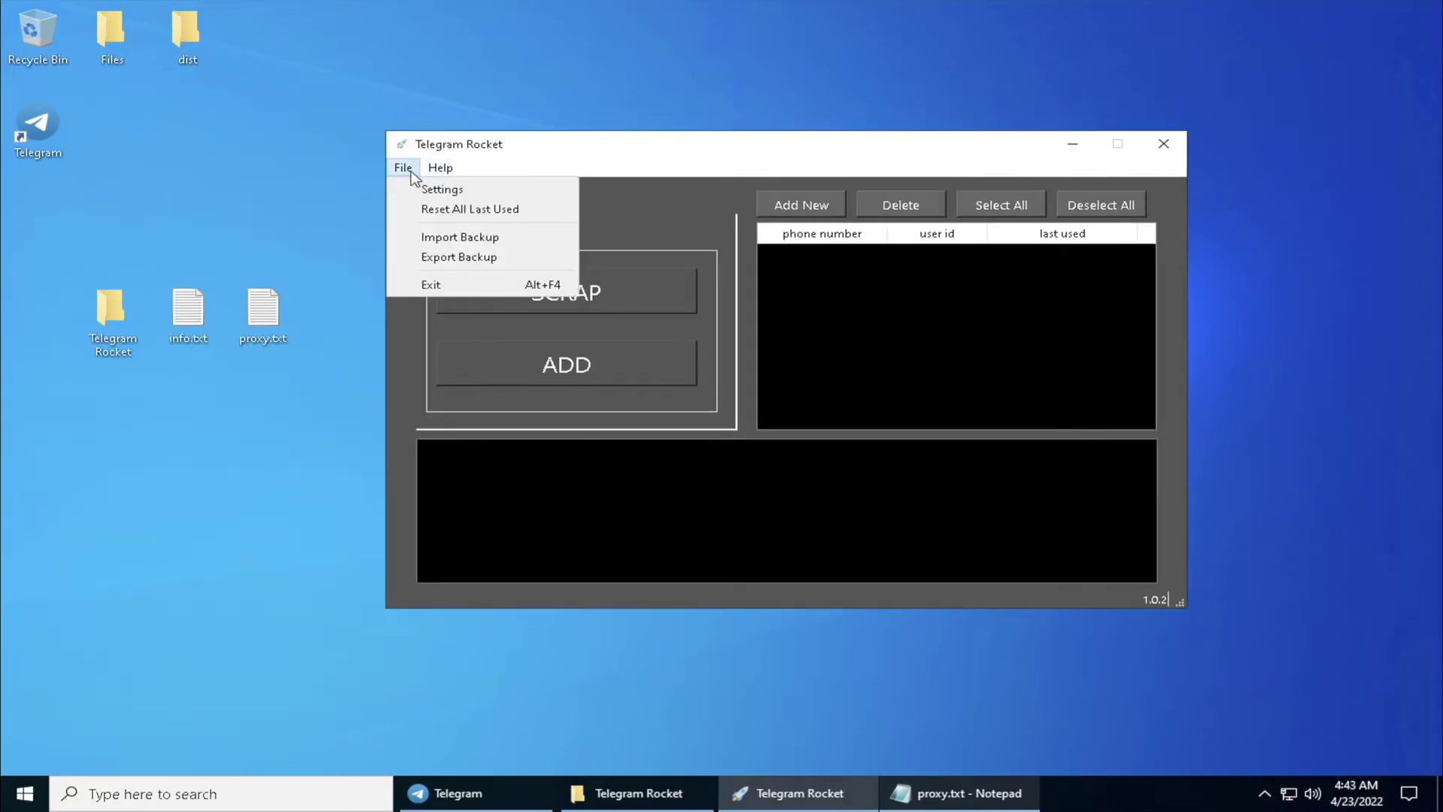
{"action": "left_click", "coordinate": [413, 189]}
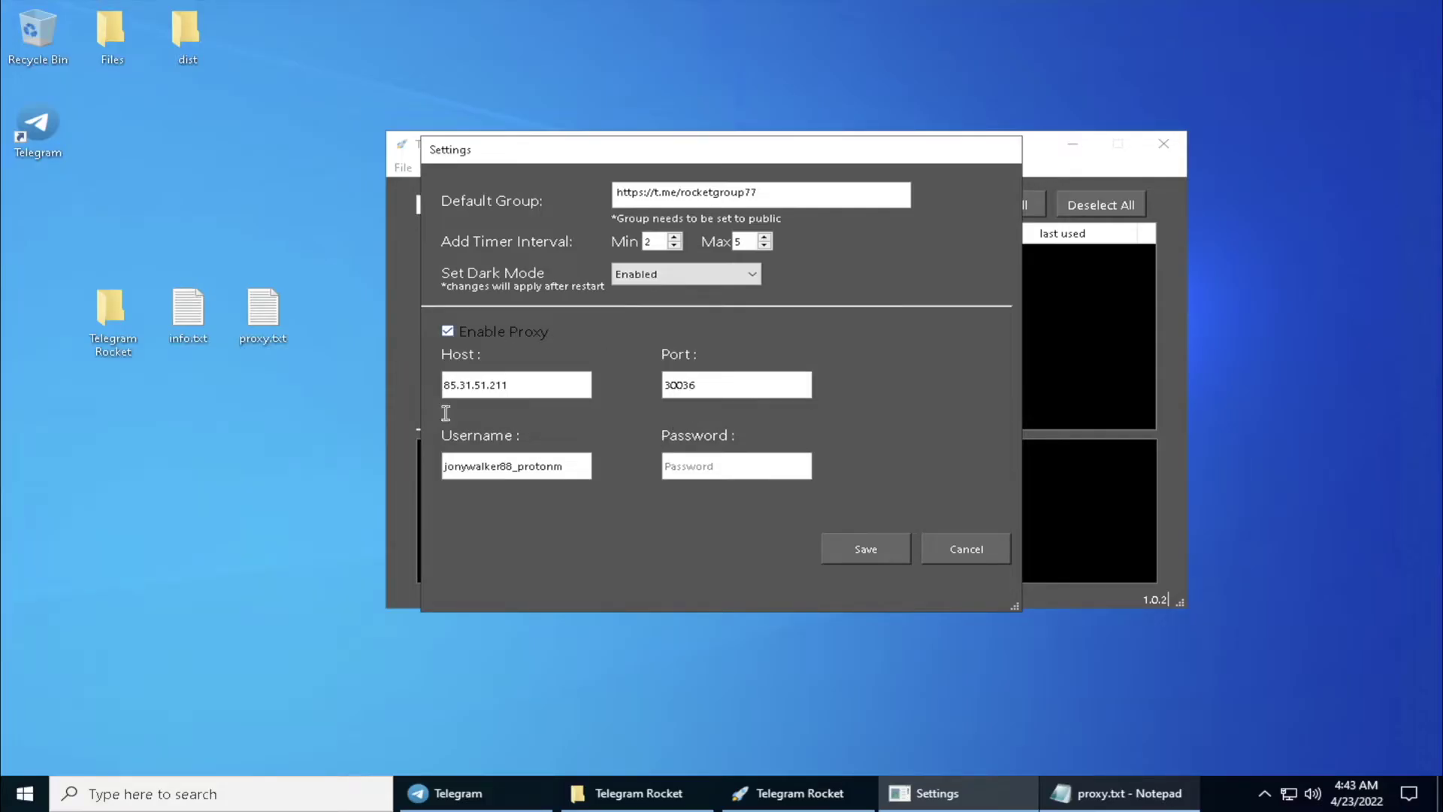
Bring the proxy.txt Notepad notes on why to use a proxy to the front
{"action": "left_click", "coordinate": [1098, 795]}
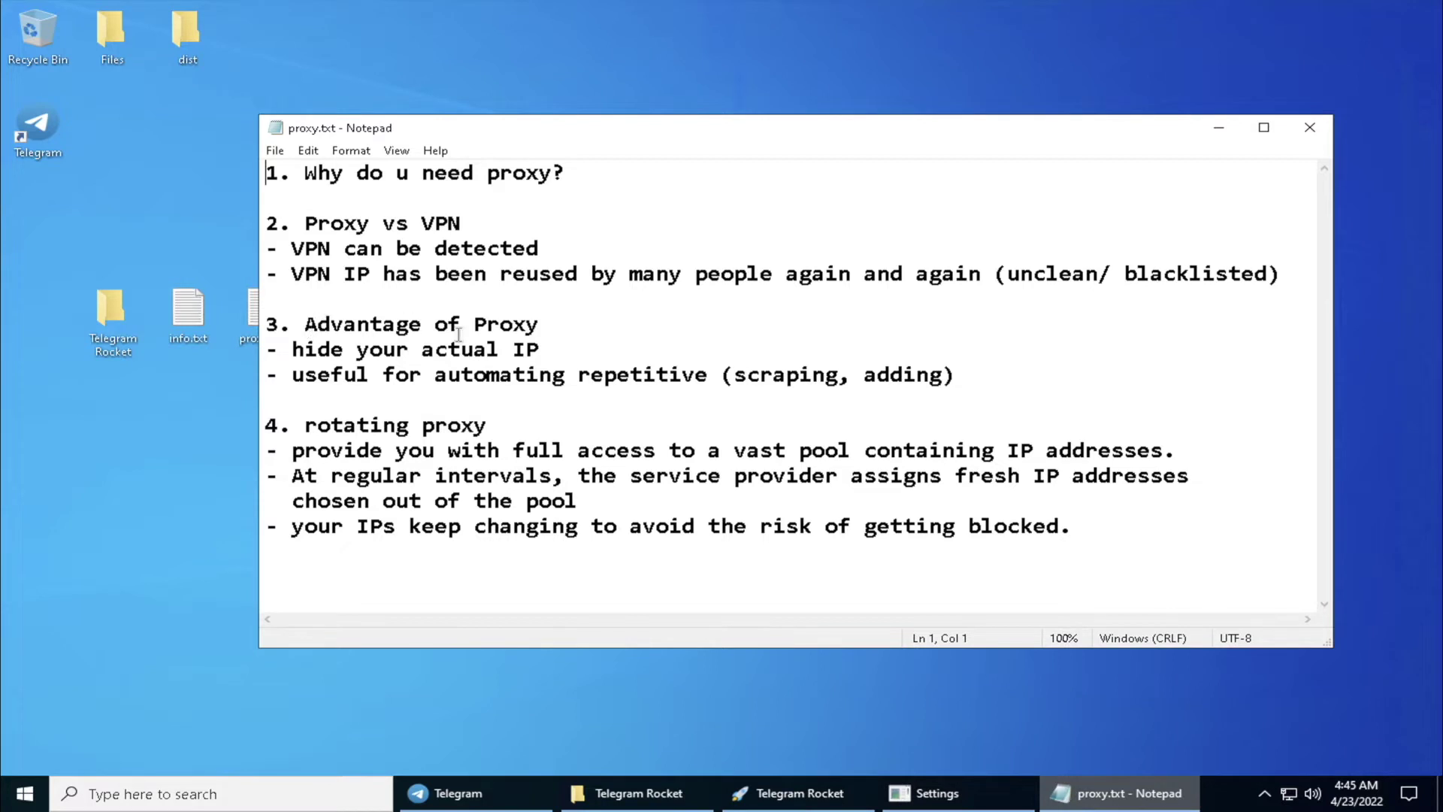
{"action": "left_click_drag", "start_coordinate": [317, 349], "coordinate": [527, 350]}
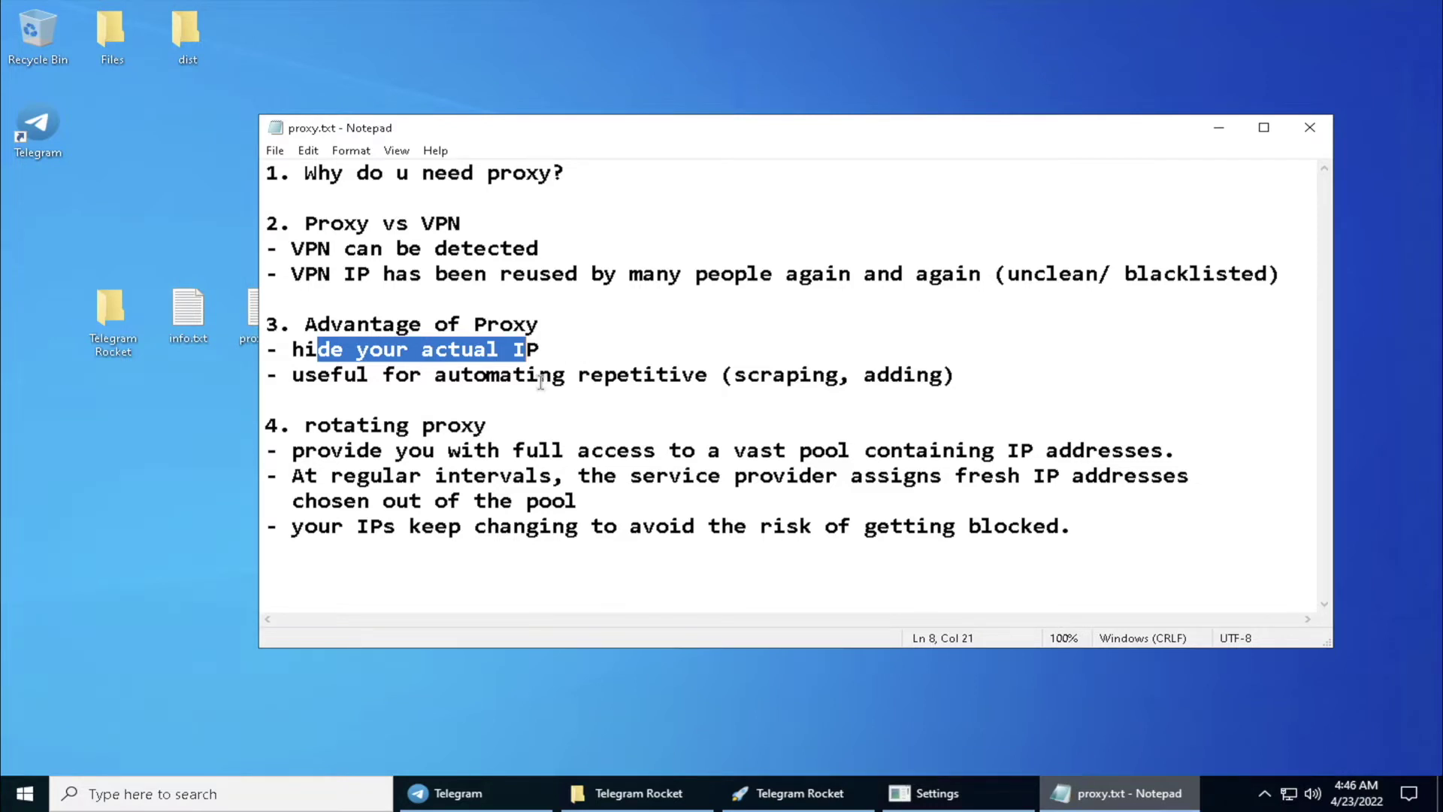
{"action": "left_click", "coordinate": [362, 375]}
{"action": "left_click_drag", "start_coordinate": [381, 376], "coordinate": [648, 375]}
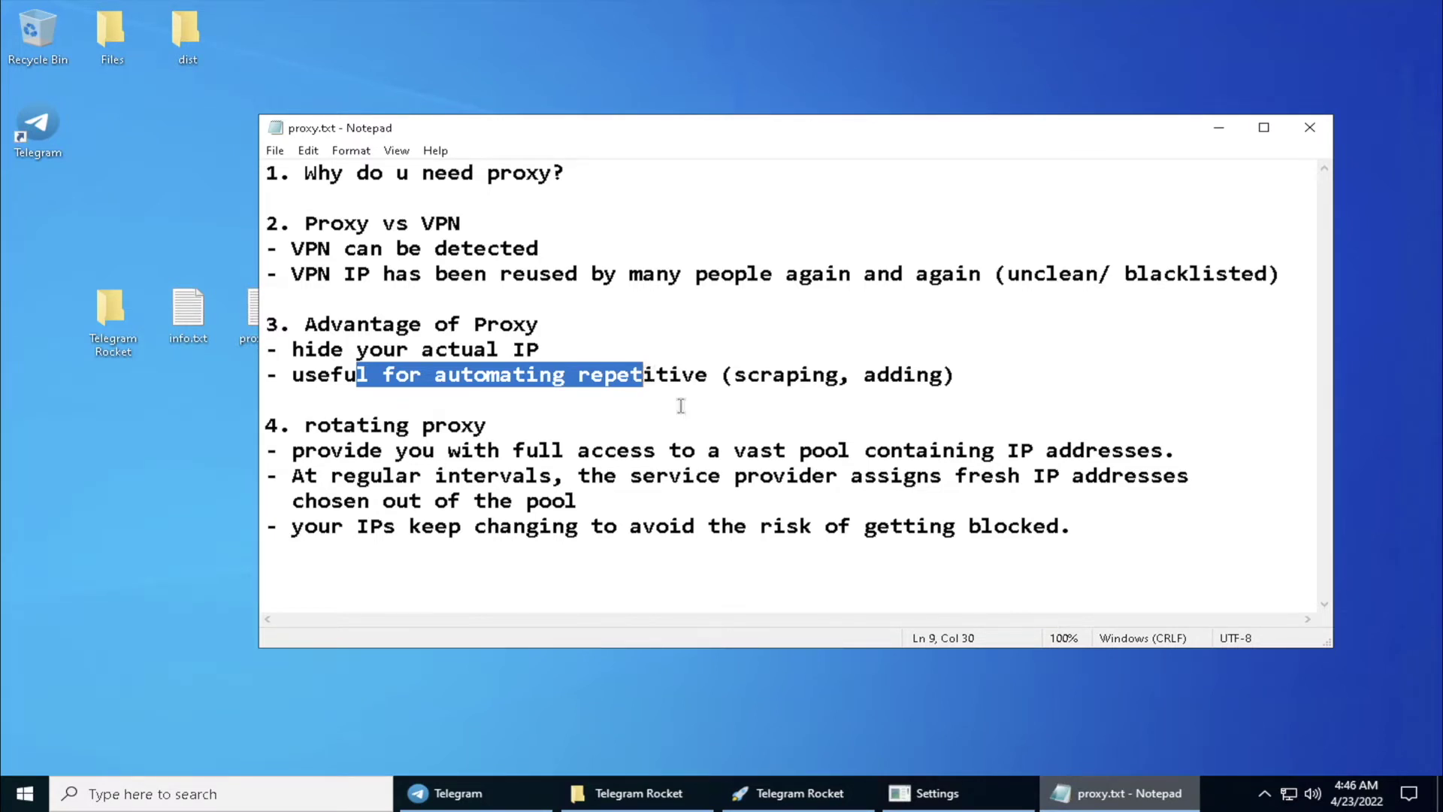
{"action": "left_click", "coordinate": [504, 397]}
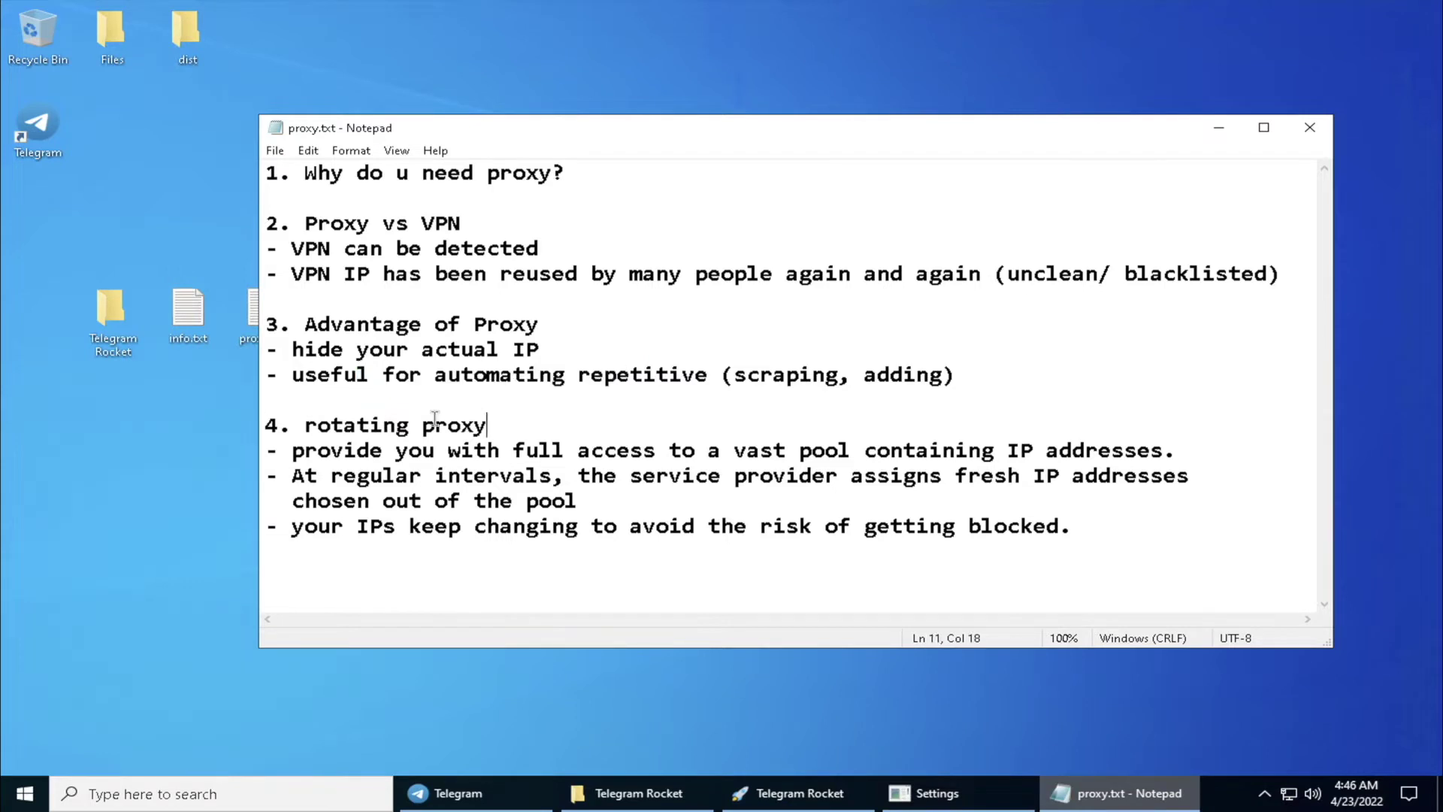
{"action": "left_click_drag", "start_coordinate": [435, 418], "coordinate": [312, 418]}
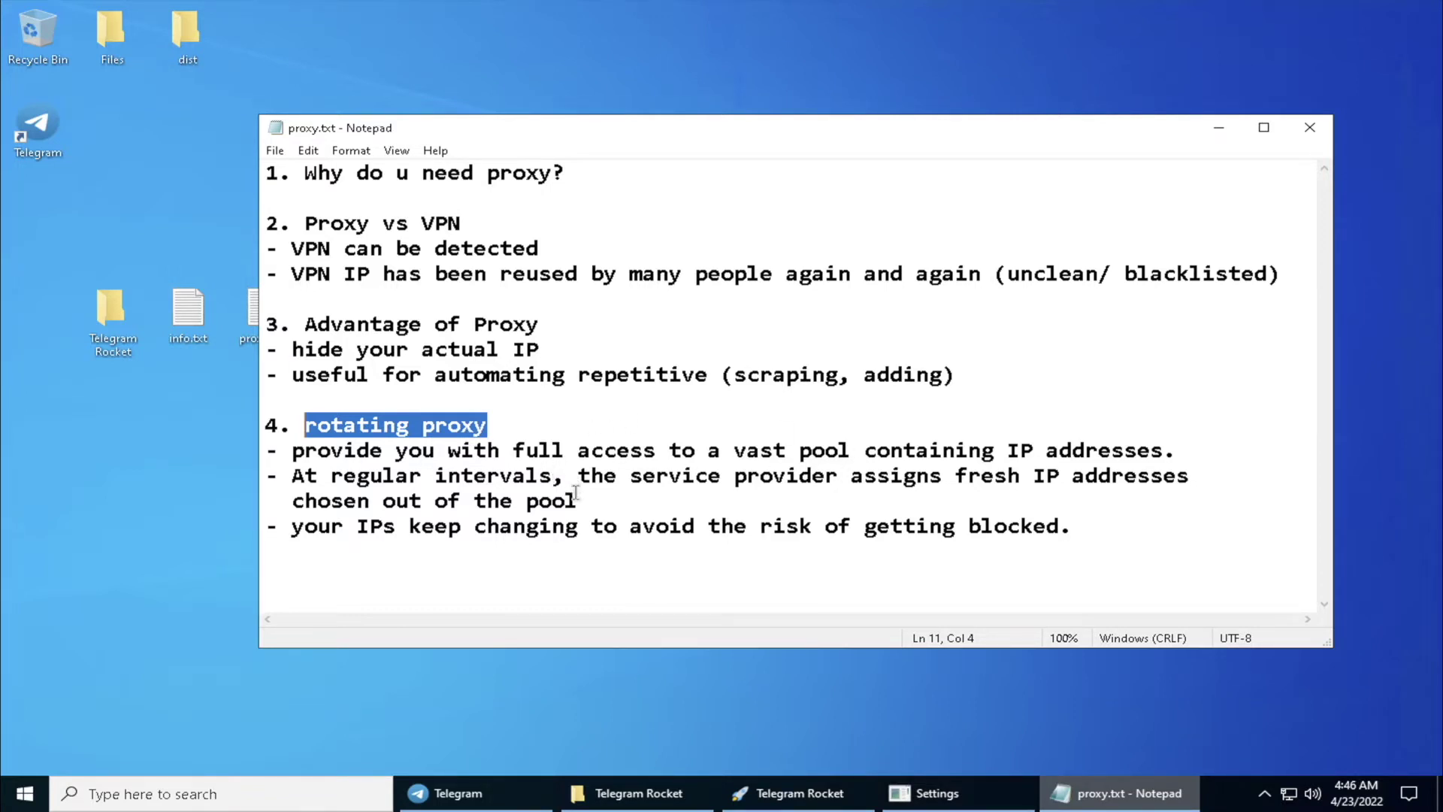
{"action": "left_click_drag", "start_coordinate": [448, 526], "coordinate": [775, 535]}
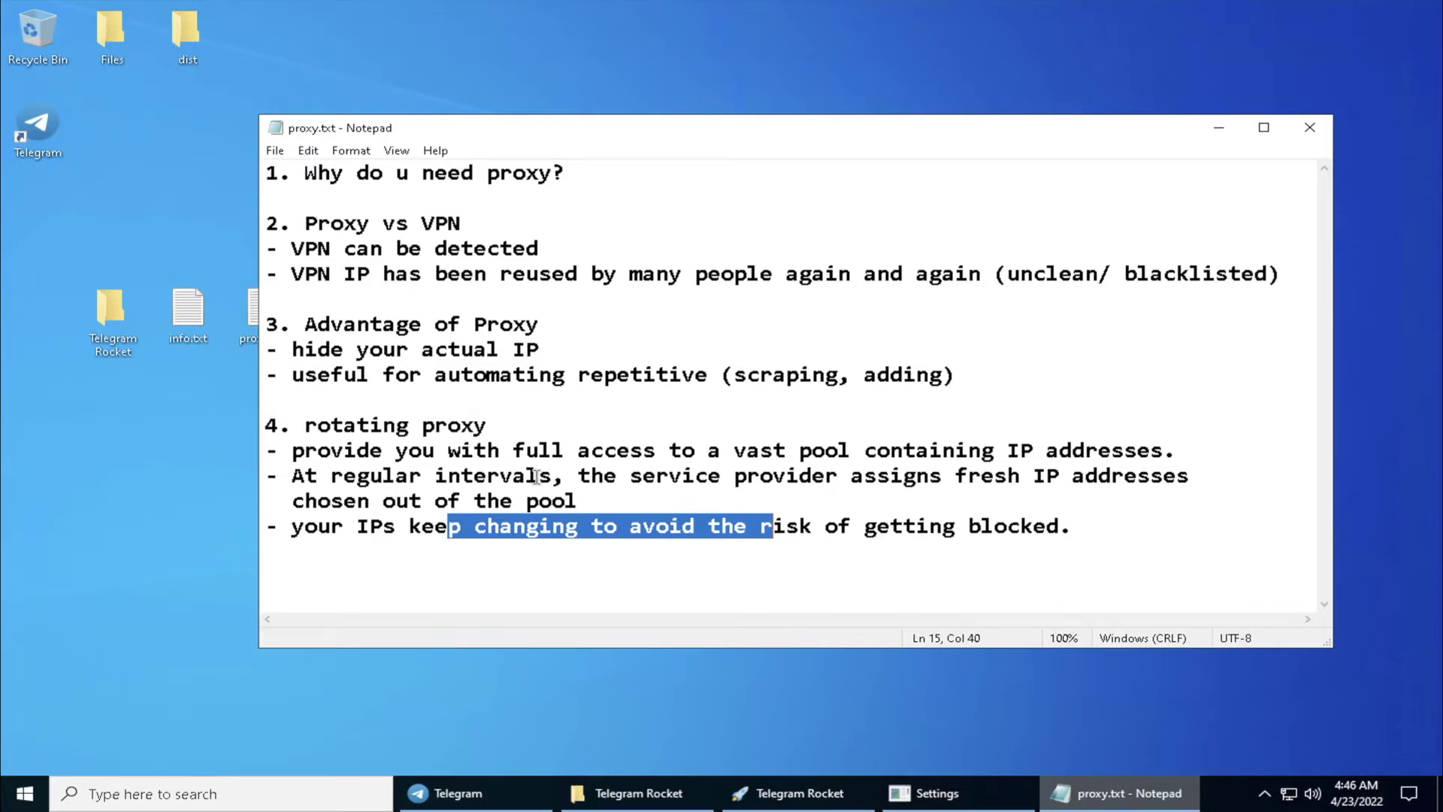
{"action": "left_click", "coordinate": [750, 527]}
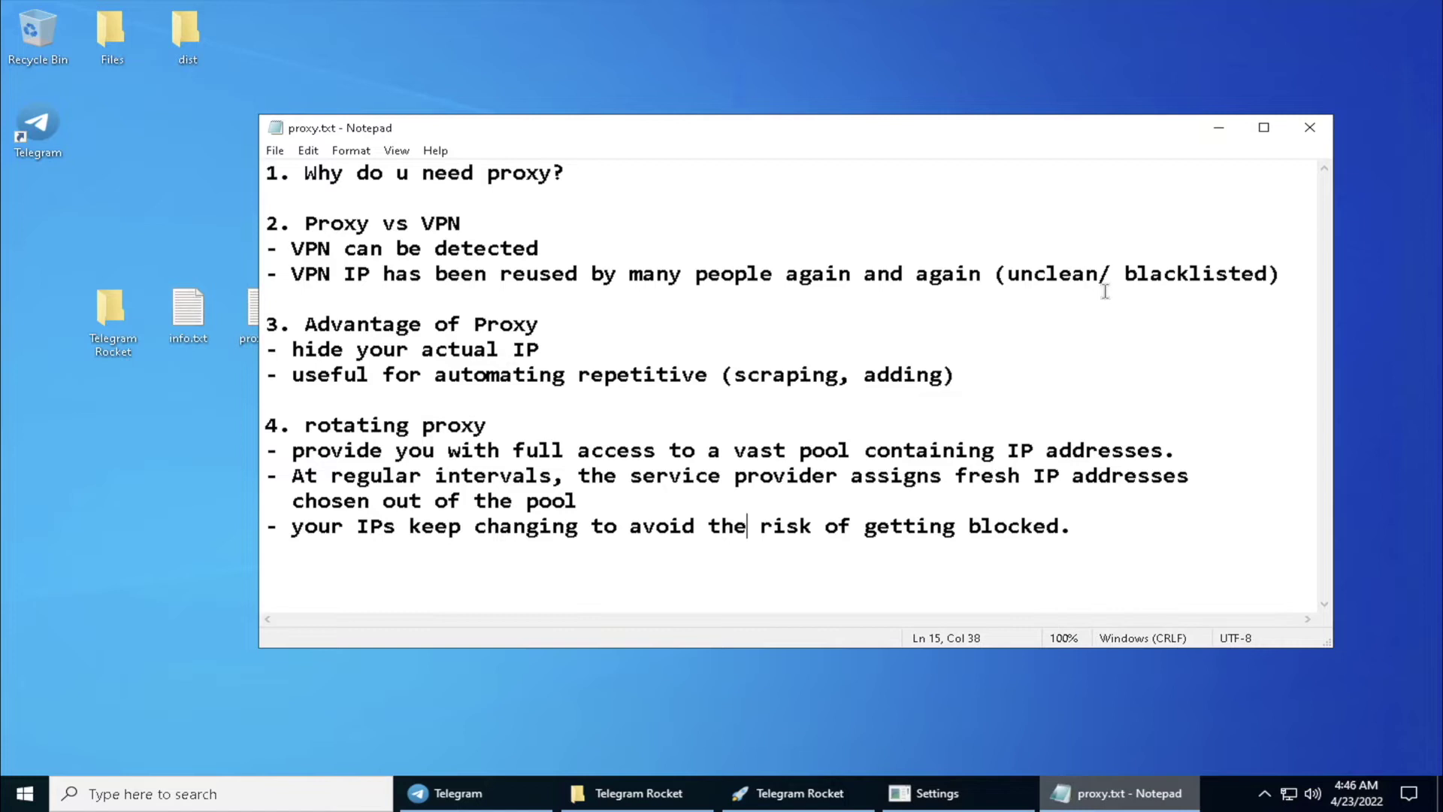
Enter the proxy account's password in Settings, alongside host 85.31.51.211 and port 30036
{"action": "left_click", "coordinate": [1219, 134]}
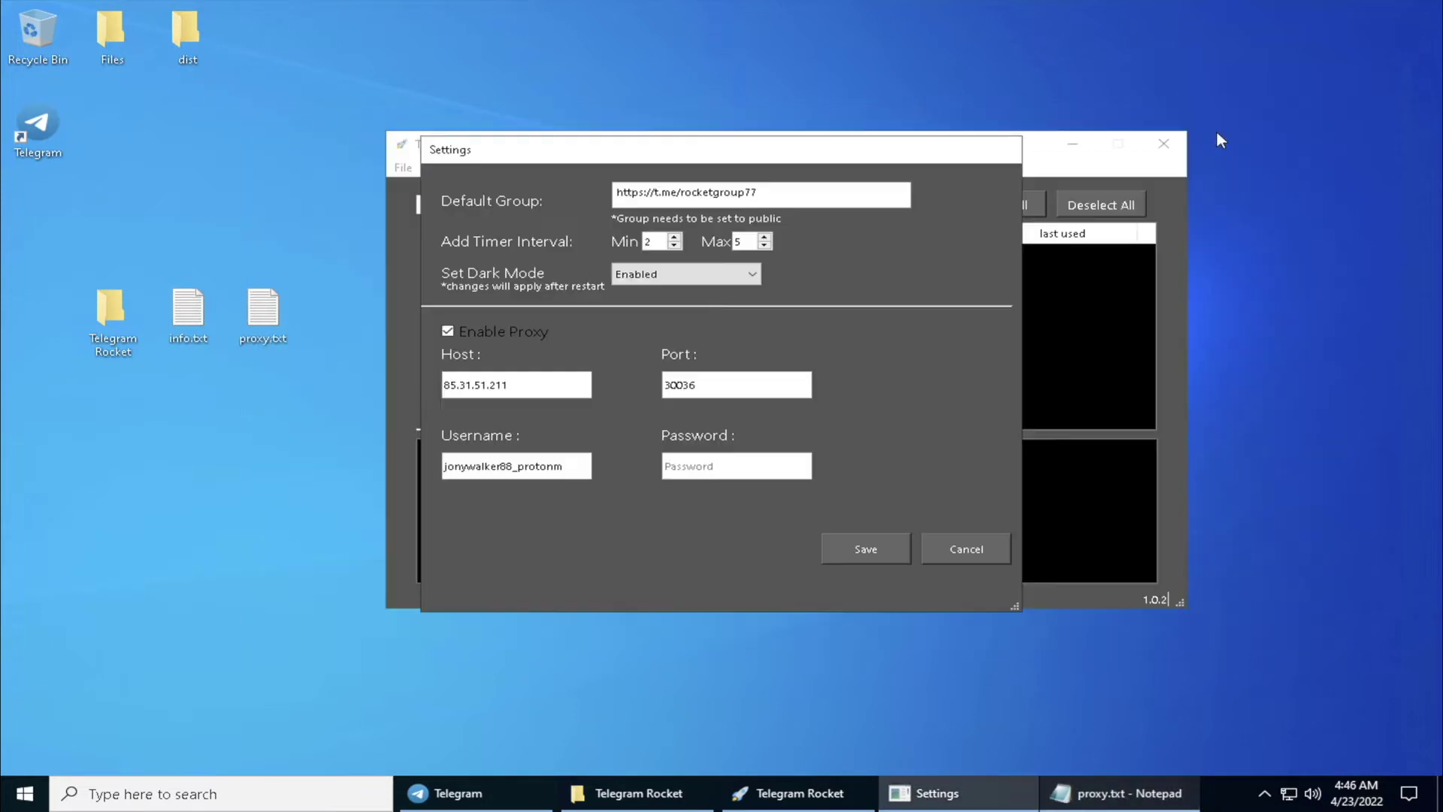
{"action": "left_click", "coordinate": [719, 466]}
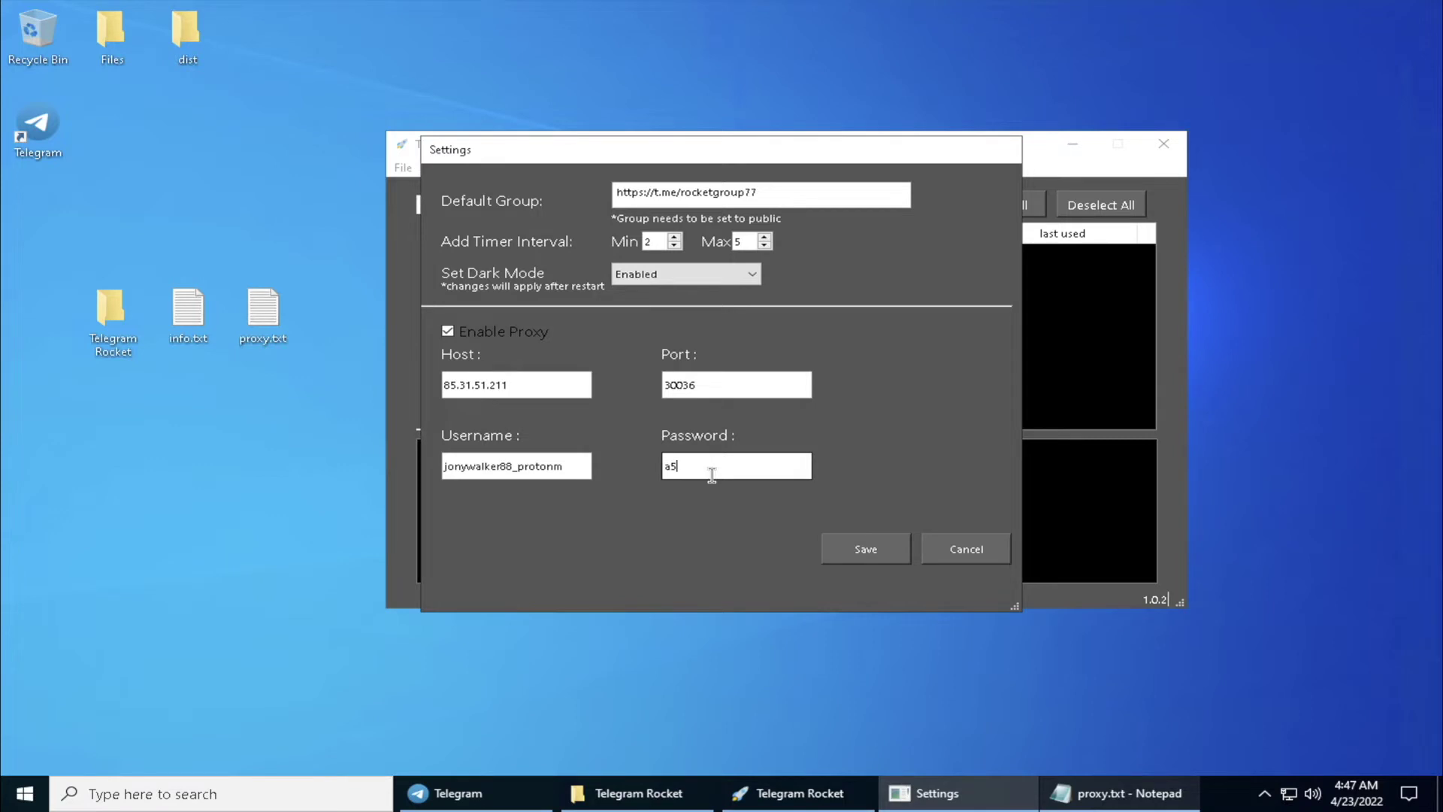
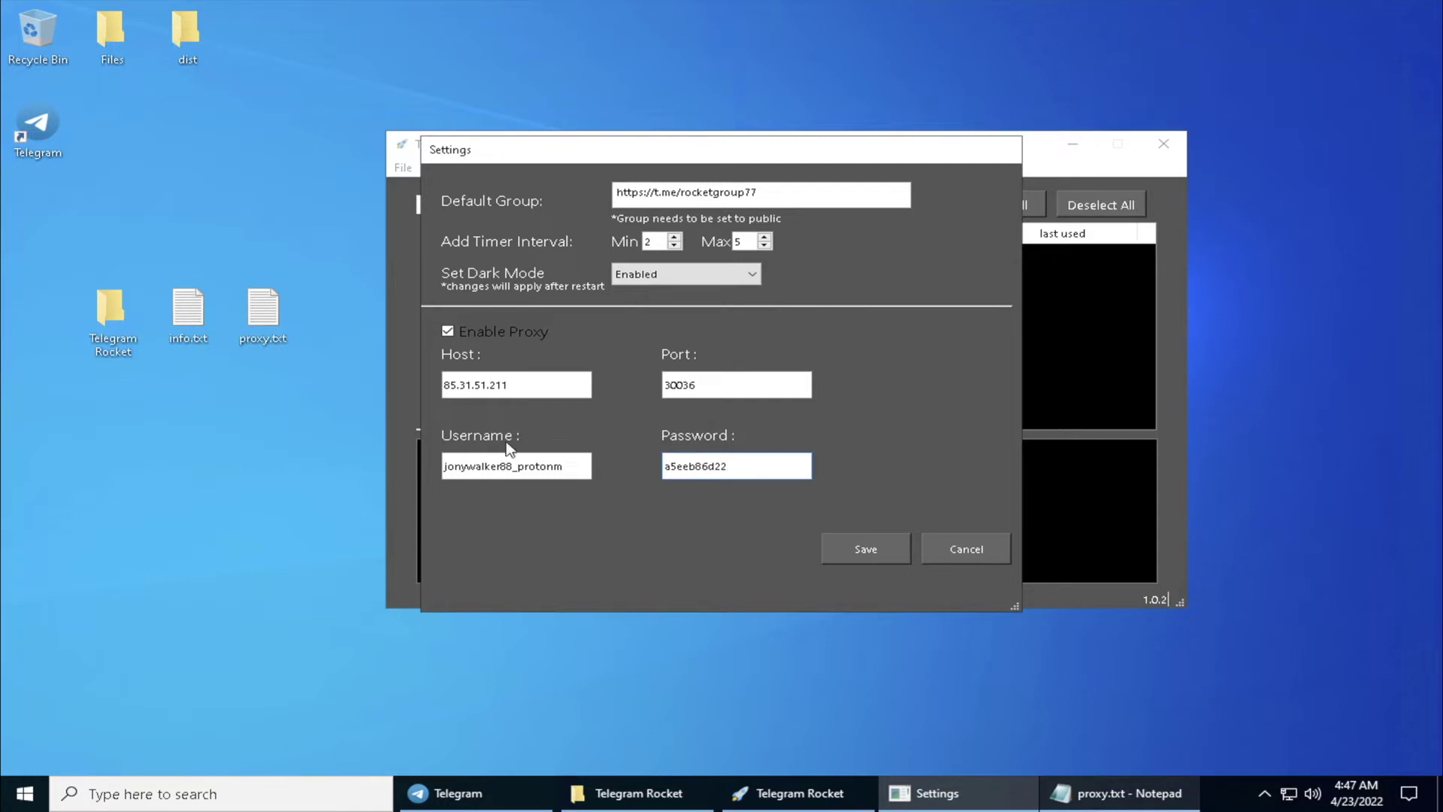
Save the proxy configuration so the log reports the proxy IP 85.31.51.211
{"action": "left_click", "coordinate": [845, 547]}
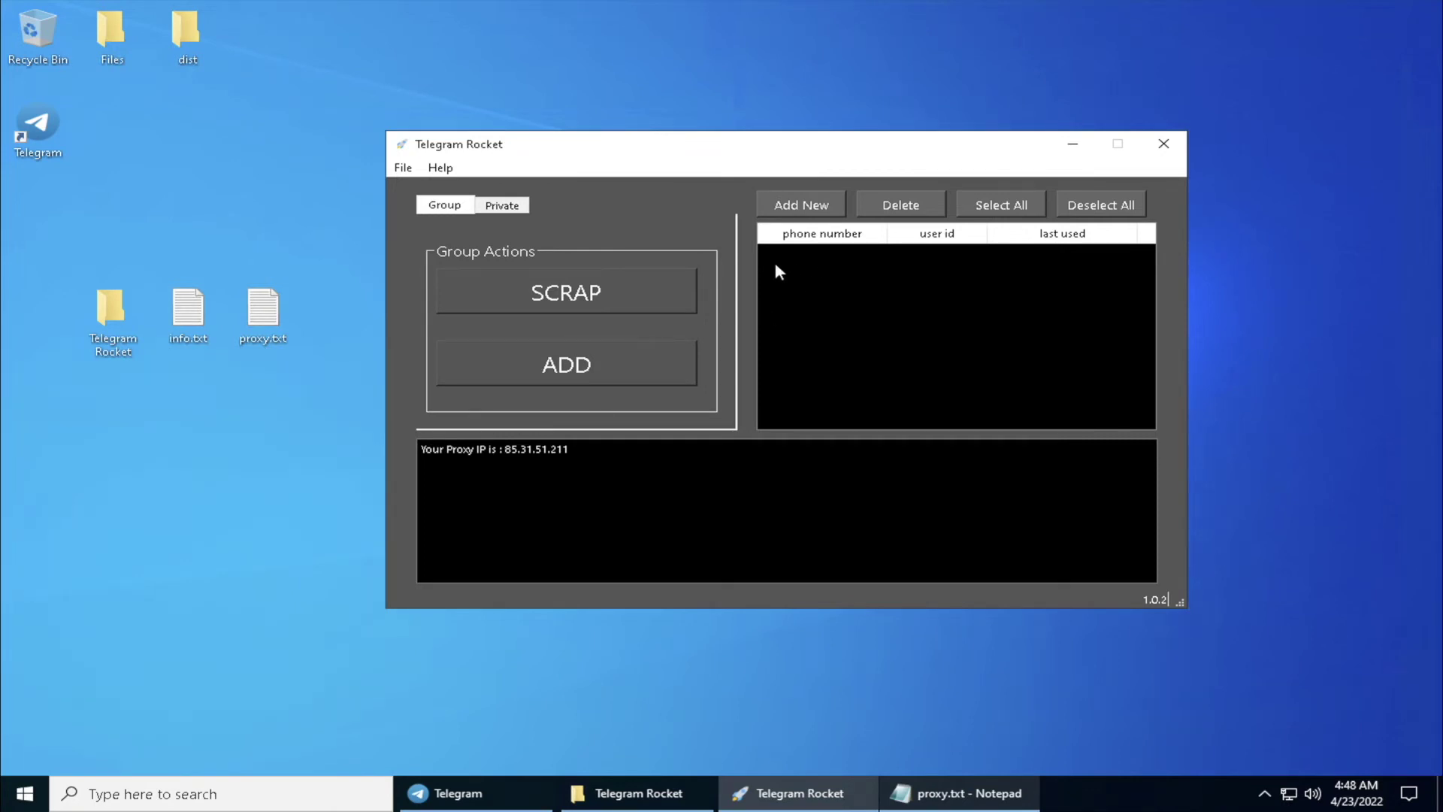
Open Add New Number and paste the phone number copied from info.txt
{"action": "left_click", "coordinate": [820, 211]}
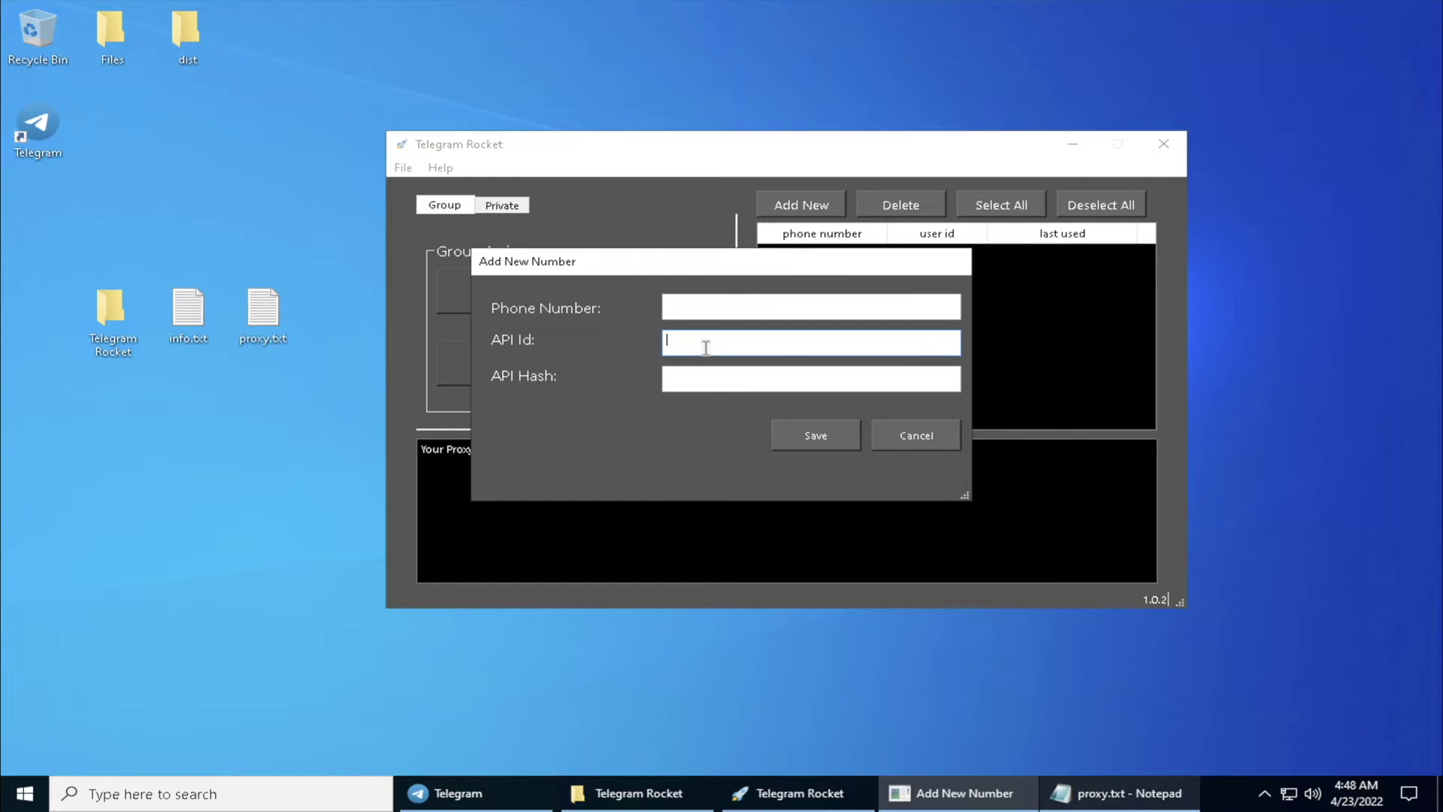
{"action": "left_click", "coordinate": [698, 376]}
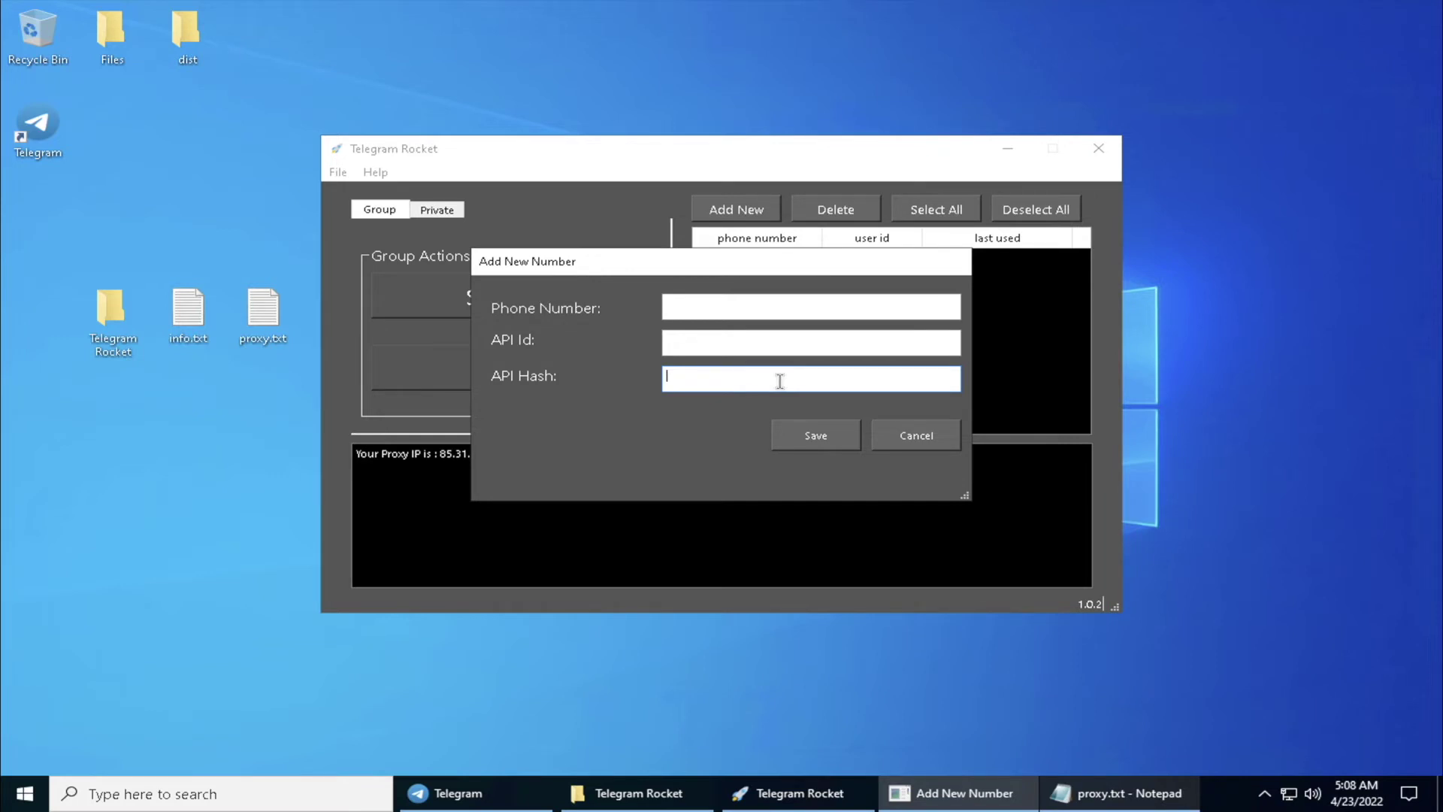
{"action": "double_click", "coordinate": [197, 320]}
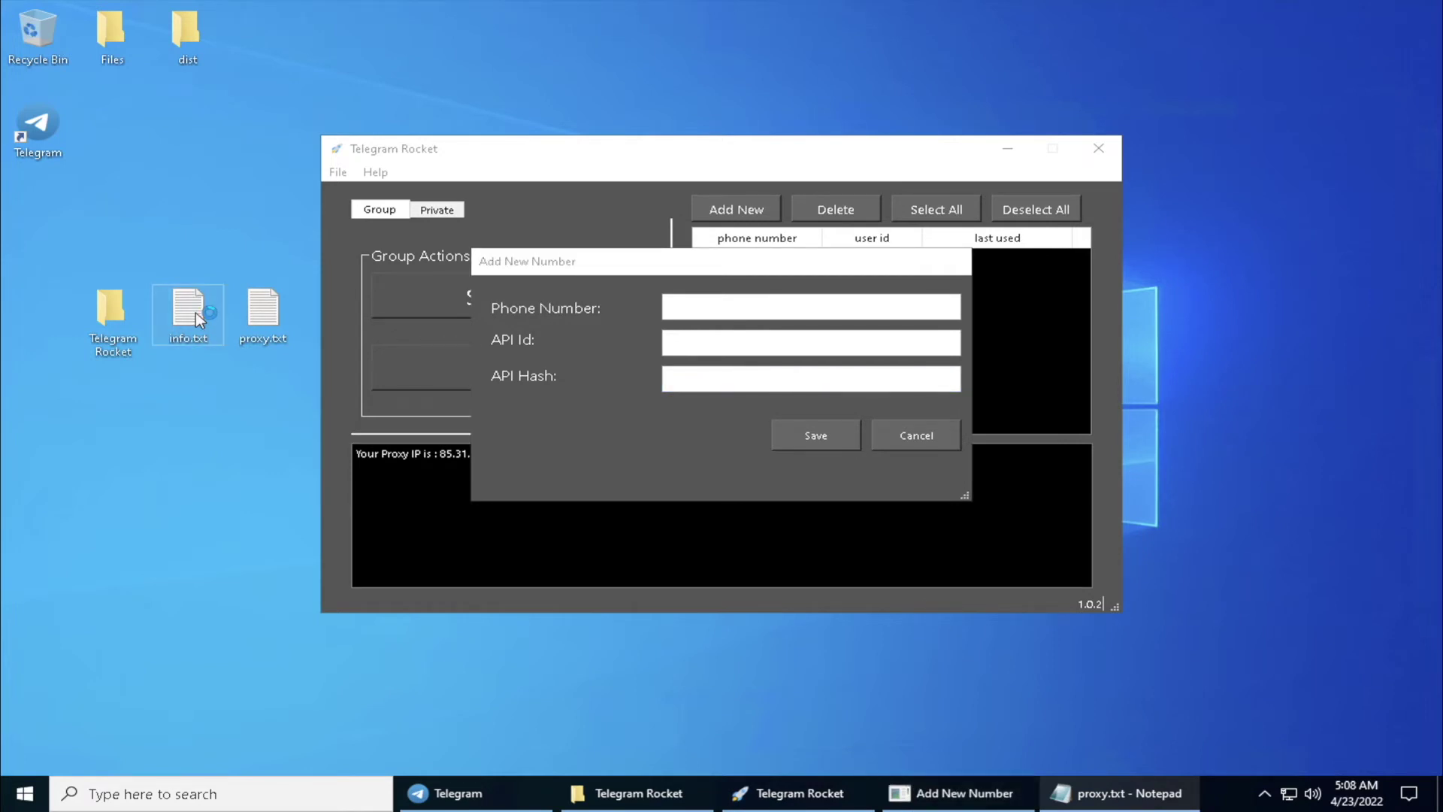
{"action": "double_click", "coordinate": [330, 469]}
{"action": "key", "text": "ctrl+c"}
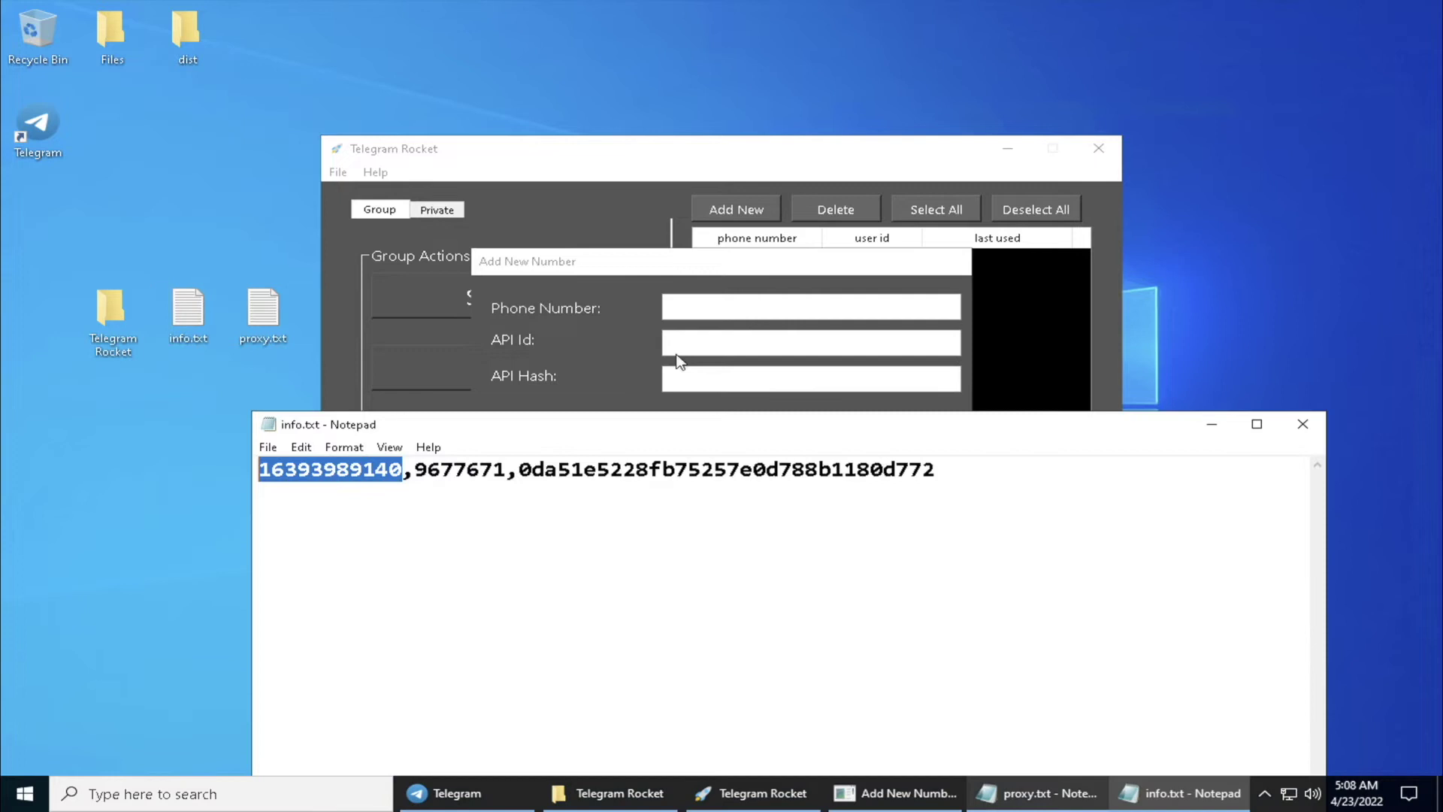
{"action": "right_click", "coordinate": [778, 306]}
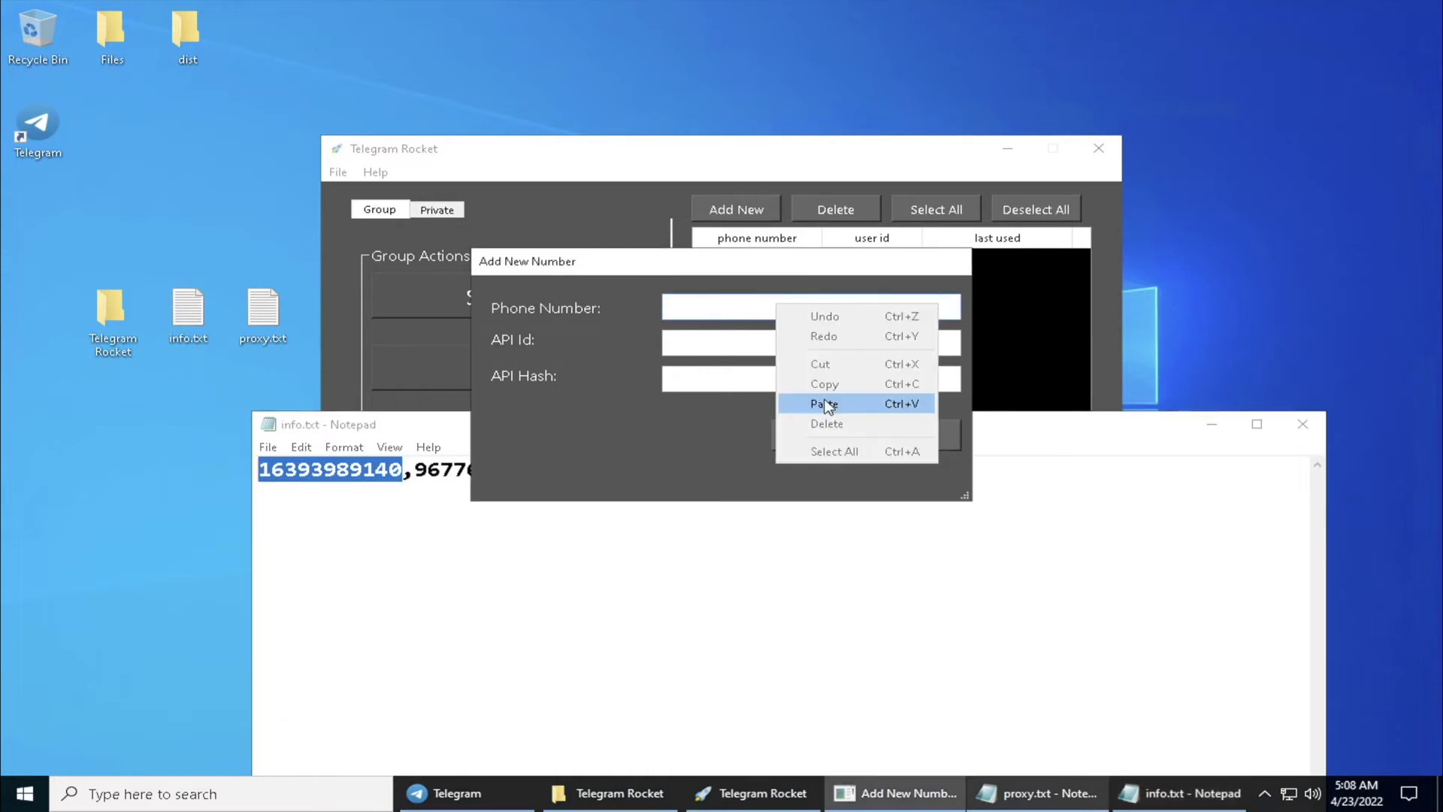
{"action": "left_click", "coordinate": [825, 405]}
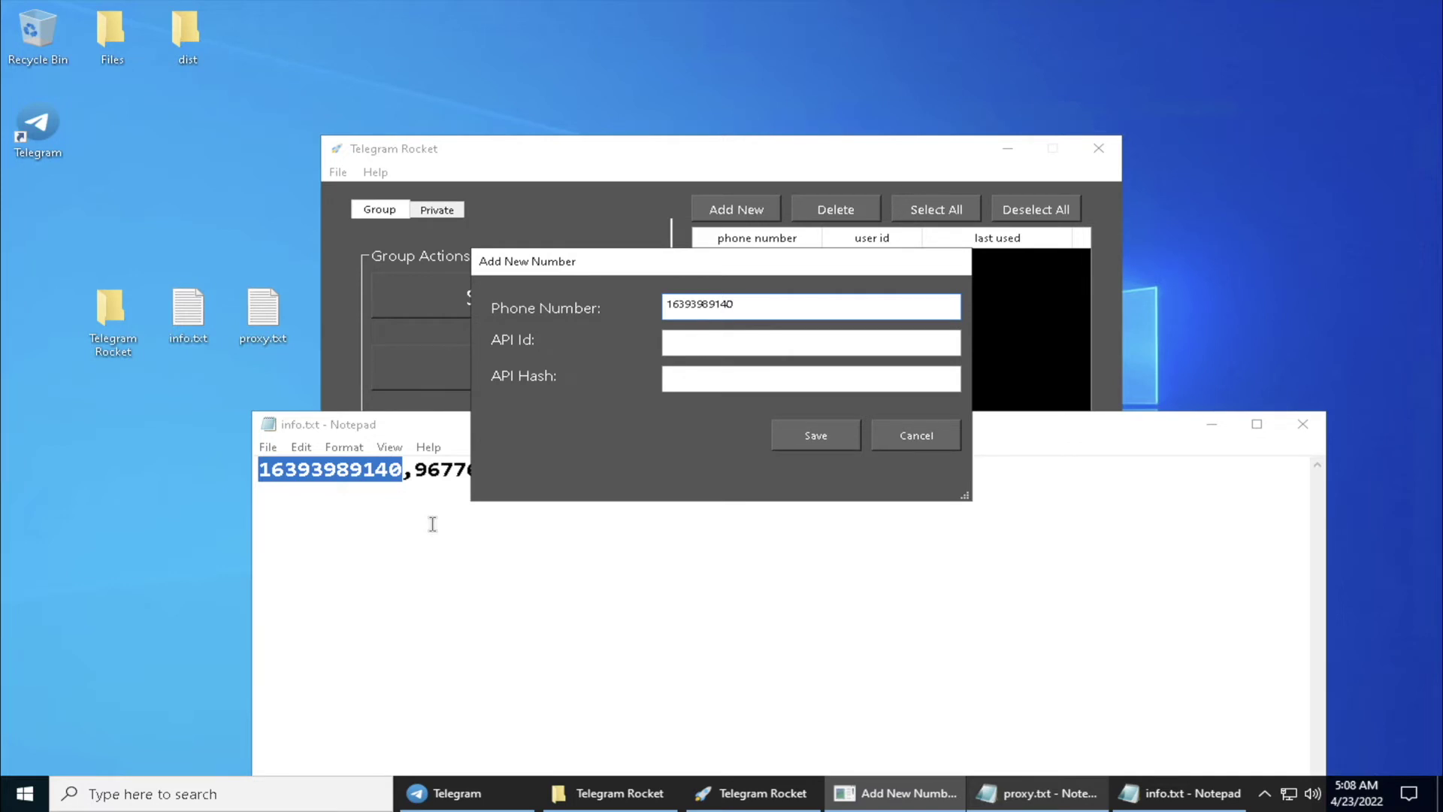
Copy the API ID from info.txt into the API Id field
{"action": "double_click", "coordinate": [439, 469]}
{"action": "key", "text": "ctrl+c"}
{"action": "right_click", "coordinate": [752, 343]}
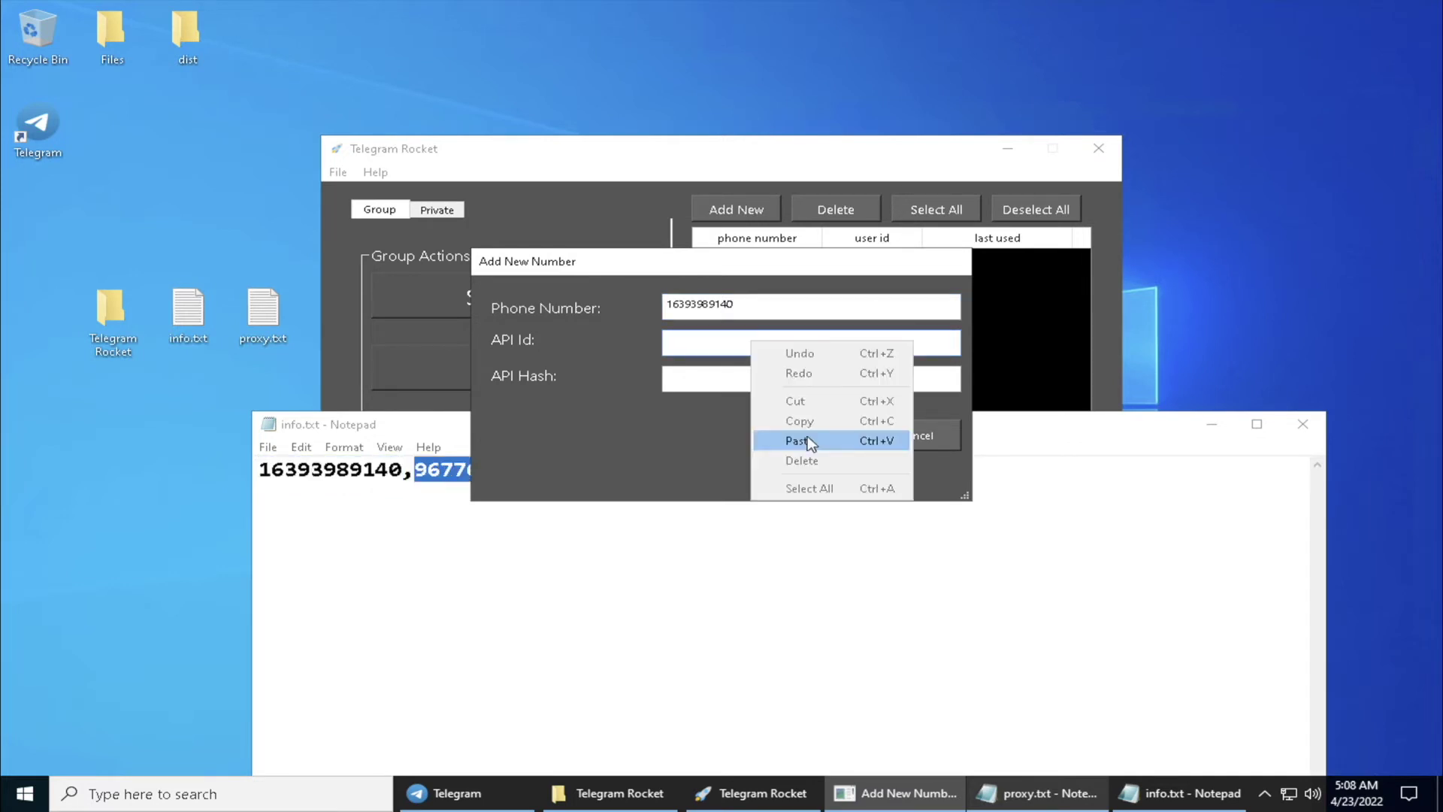
{"action": "left_click", "coordinate": [811, 442]}
Copy the API hash from info.txt into the API Hash field and hide Notepad
{"action": "left_click", "coordinate": [852, 470]}
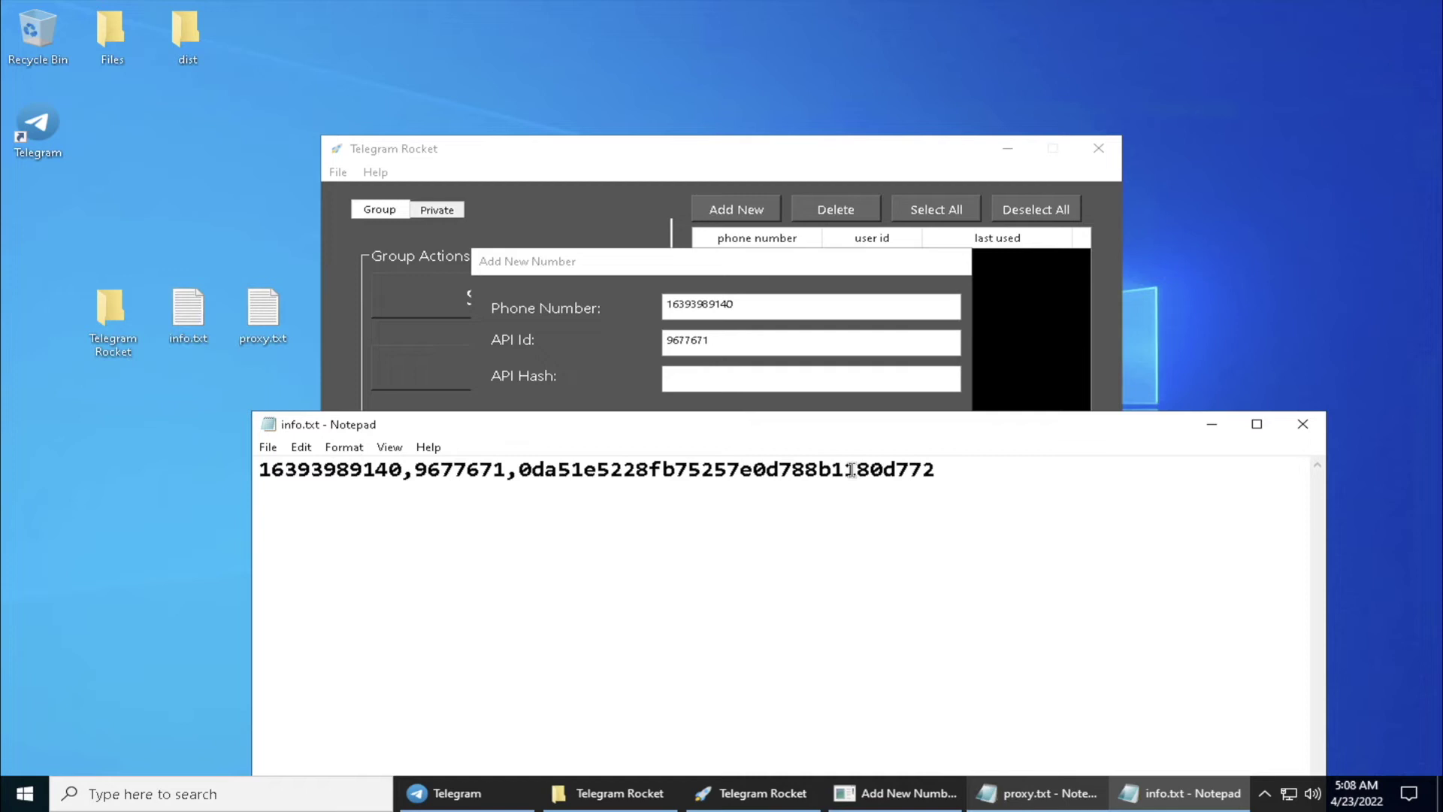
{"action": "double_click", "coordinate": [851, 470]}
{"action": "key", "text": "ctrl+c"}
{"action": "left_click", "coordinate": [1208, 425]}
{"action": "key", "text": "ctrl+v"}
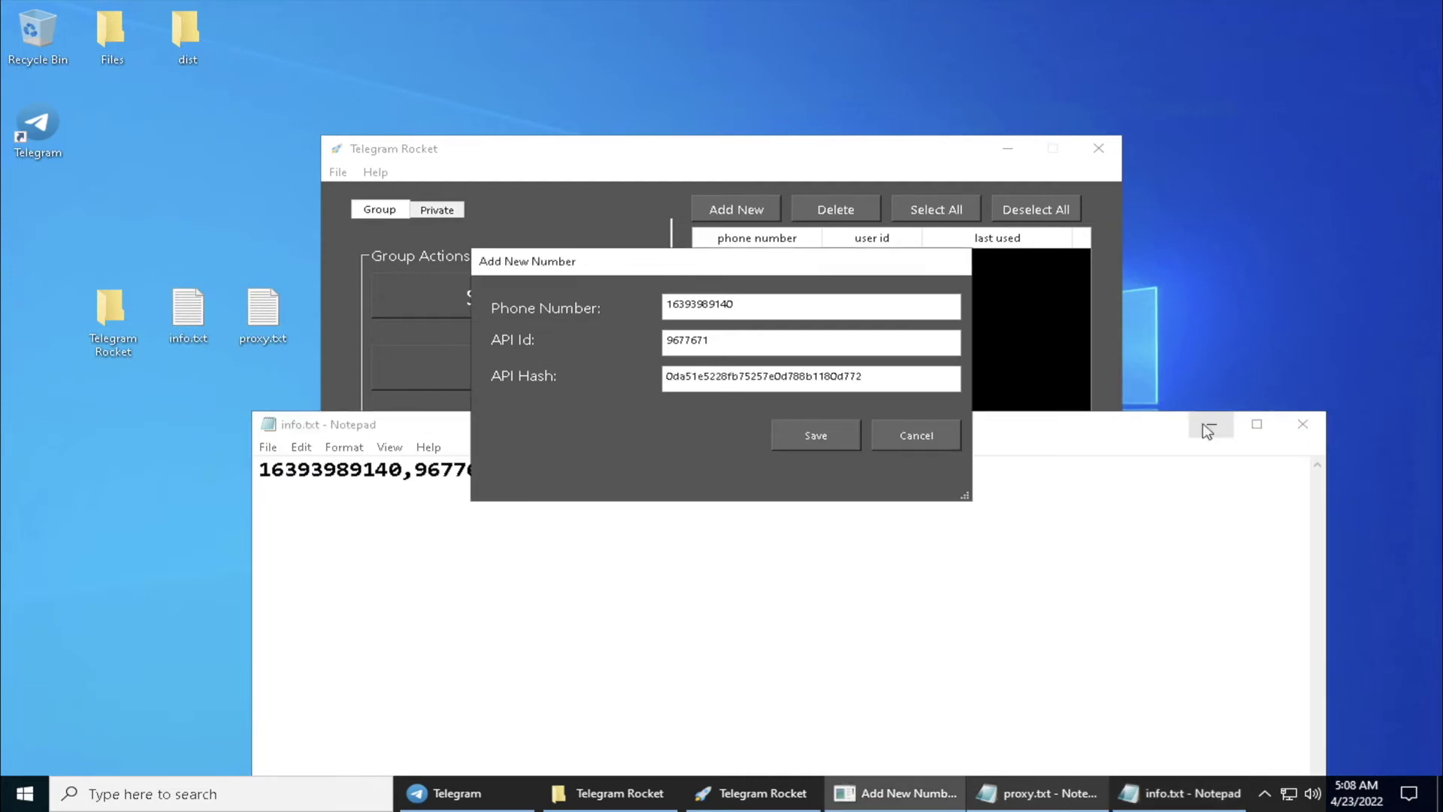
{"action": "left_click", "coordinate": [1208, 428]}
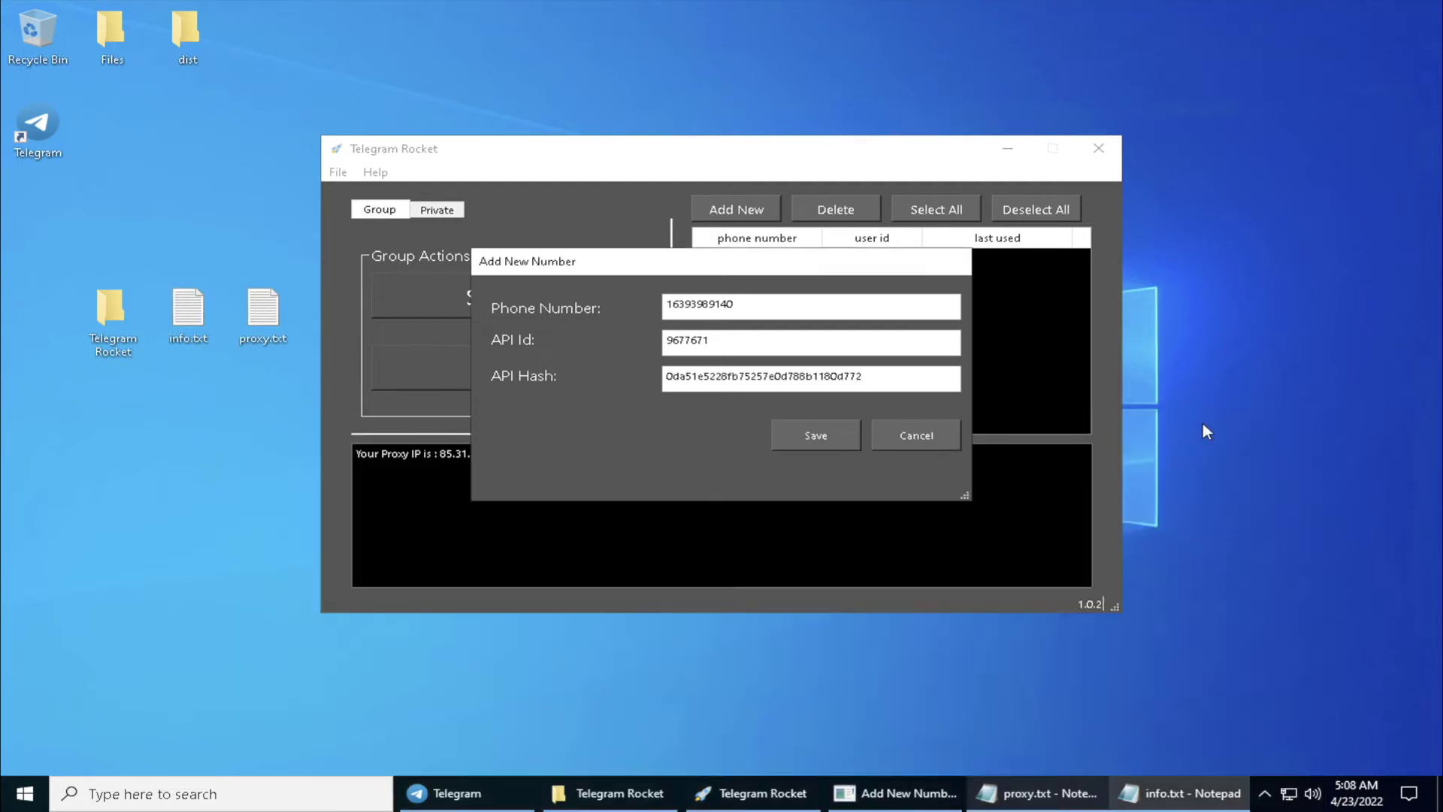
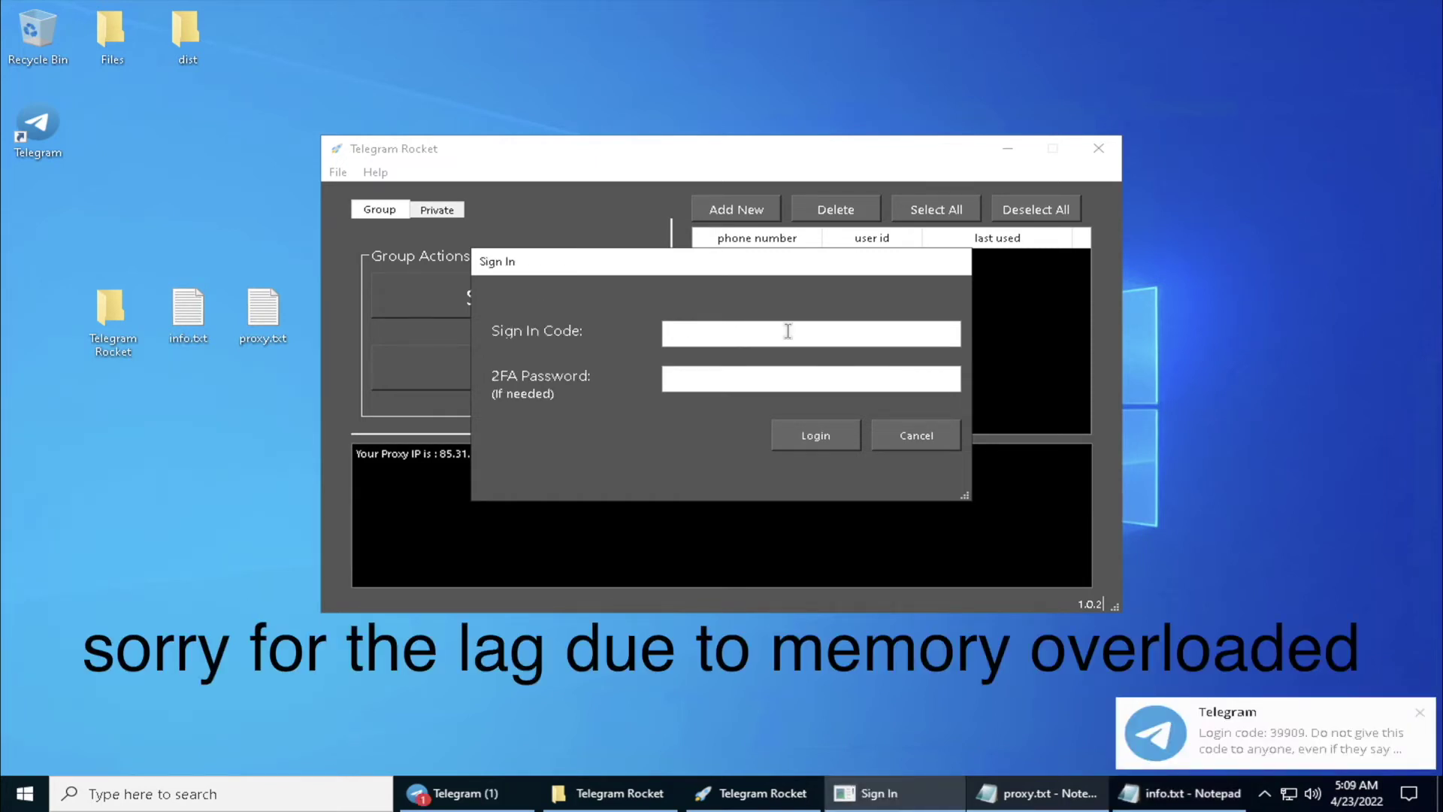
Enter the login code from the Telegram notification into the Sign In Code field
{"action": "left_click", "coordinate": [788, 331]}
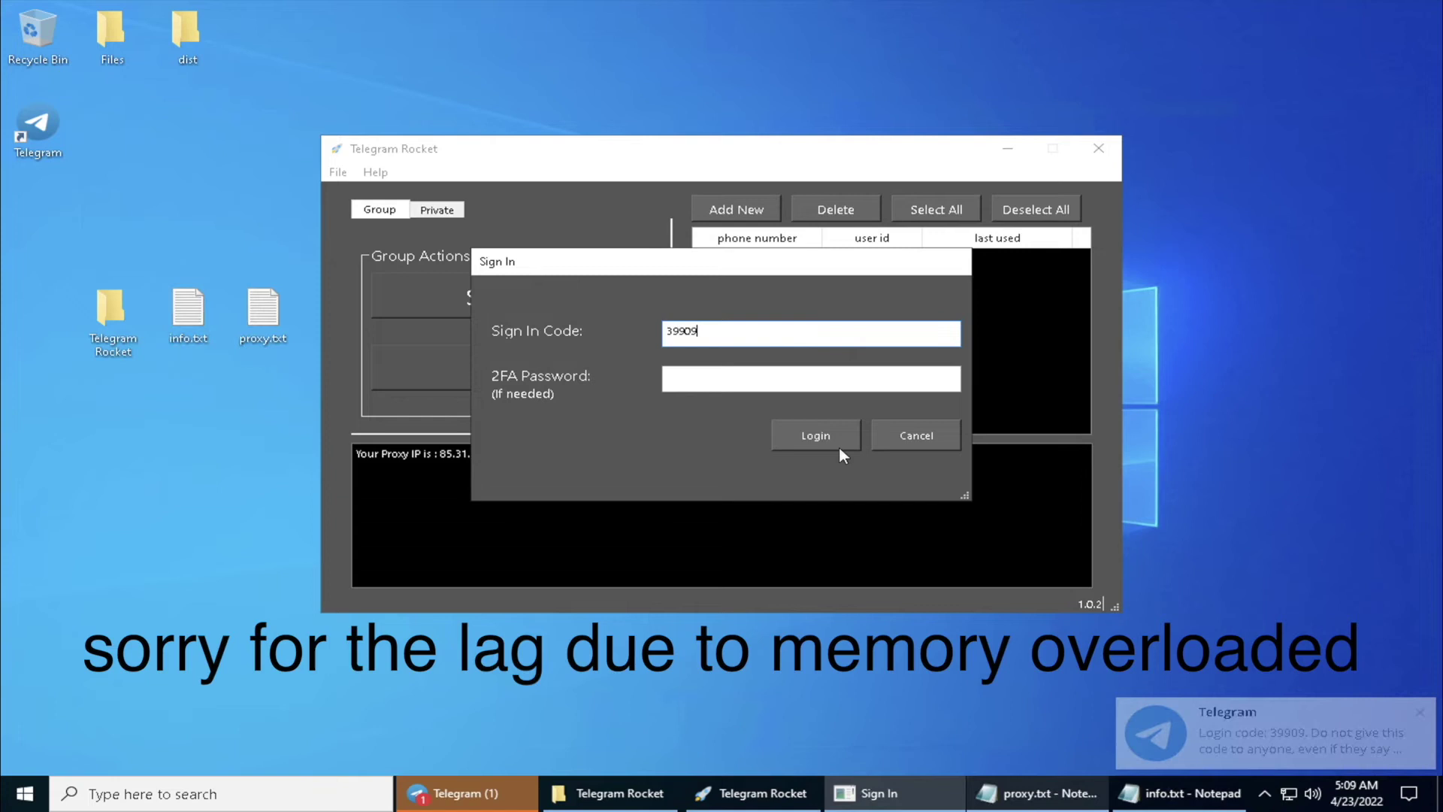
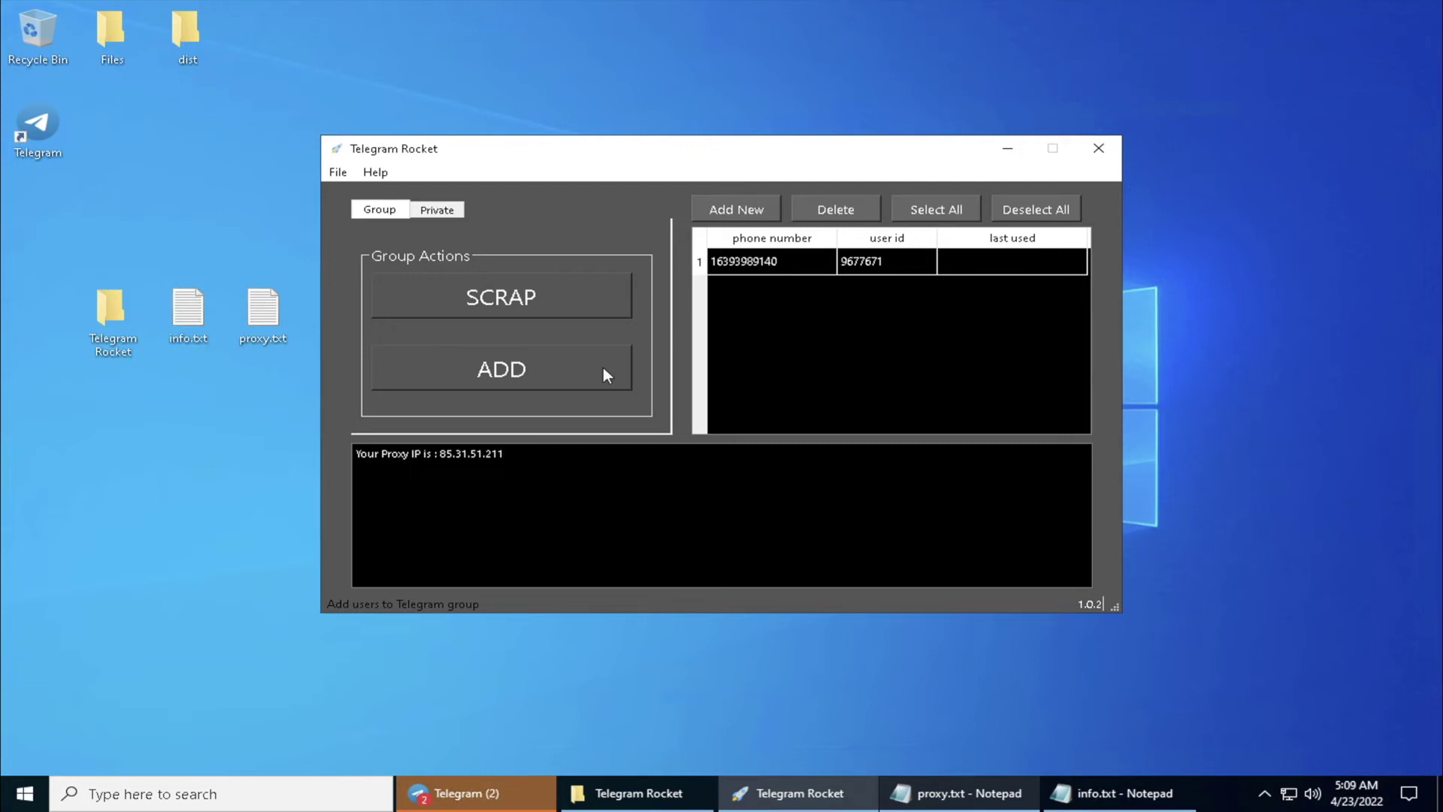
Bring Telegram Desktop's chat list up beside Telegram Rocket, which reports proxy IP 85.31.51.211
{"action": "key", "text": "alt+Tab"}
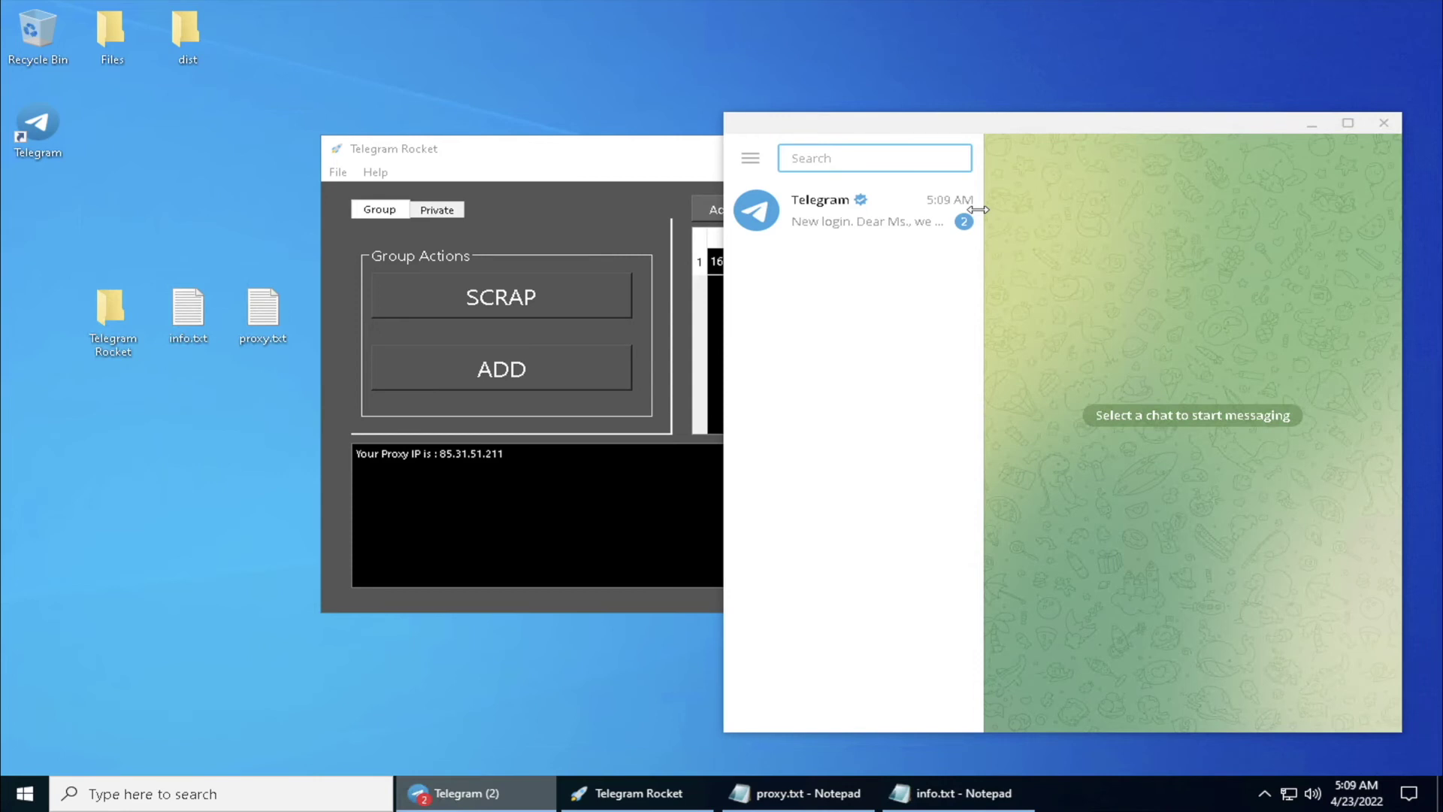
Bring Telegram Rocket to the front to run the member-adding into Rocket Group
{"action": "left_click", "coordinate": [691, 295]}
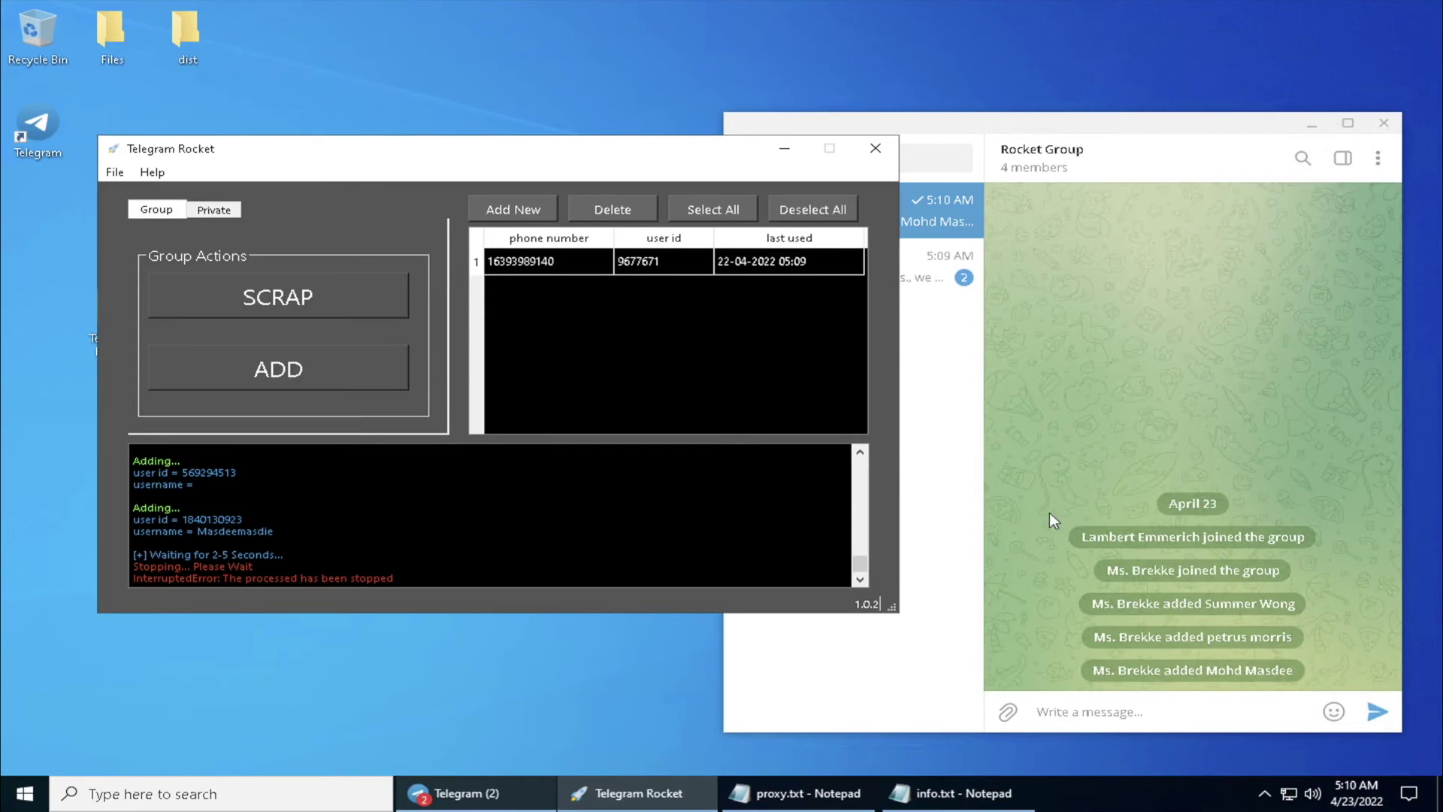
{"action": "left_click", "coordinate": [969, 399]}
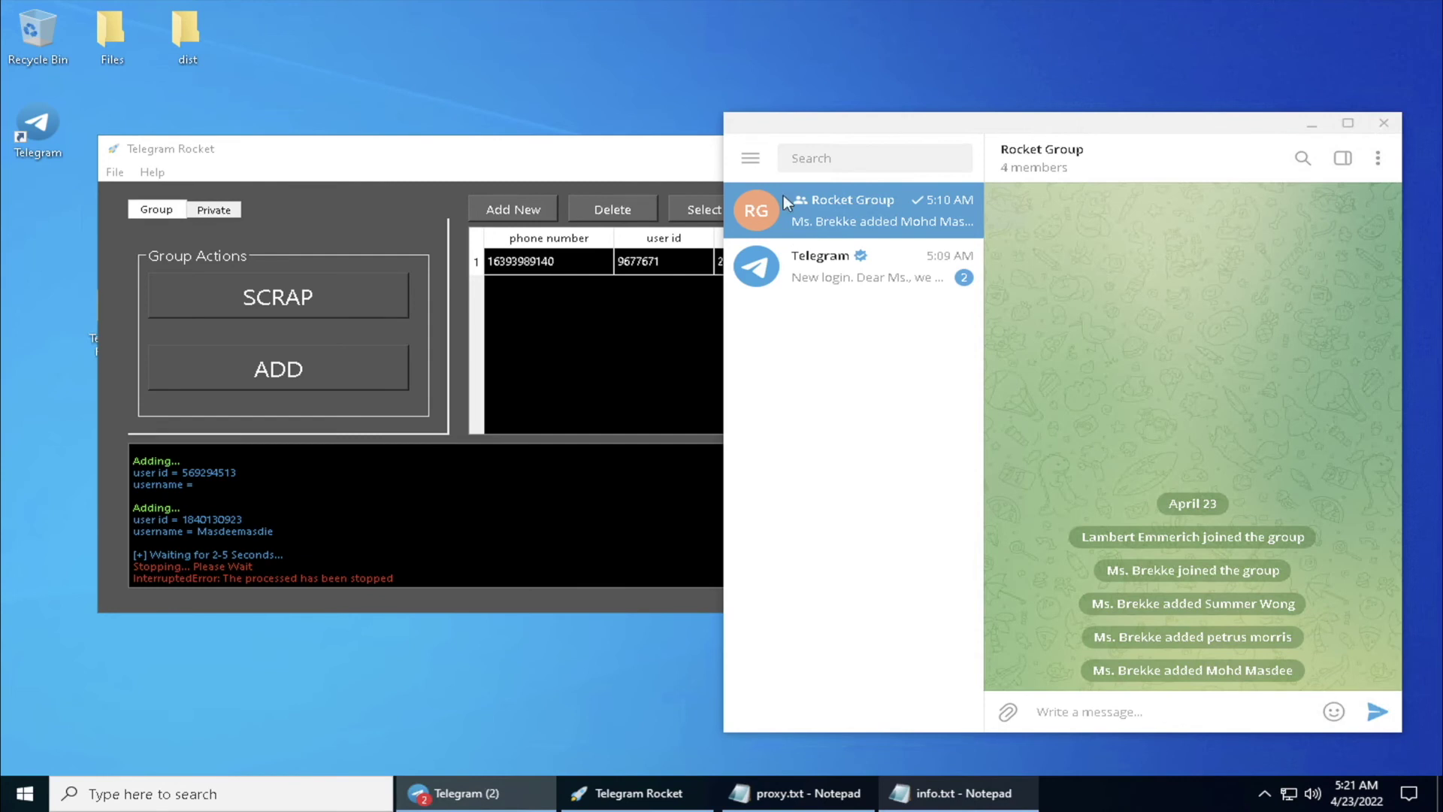
{"action": "left_click", "coordinate": [750, 158]}
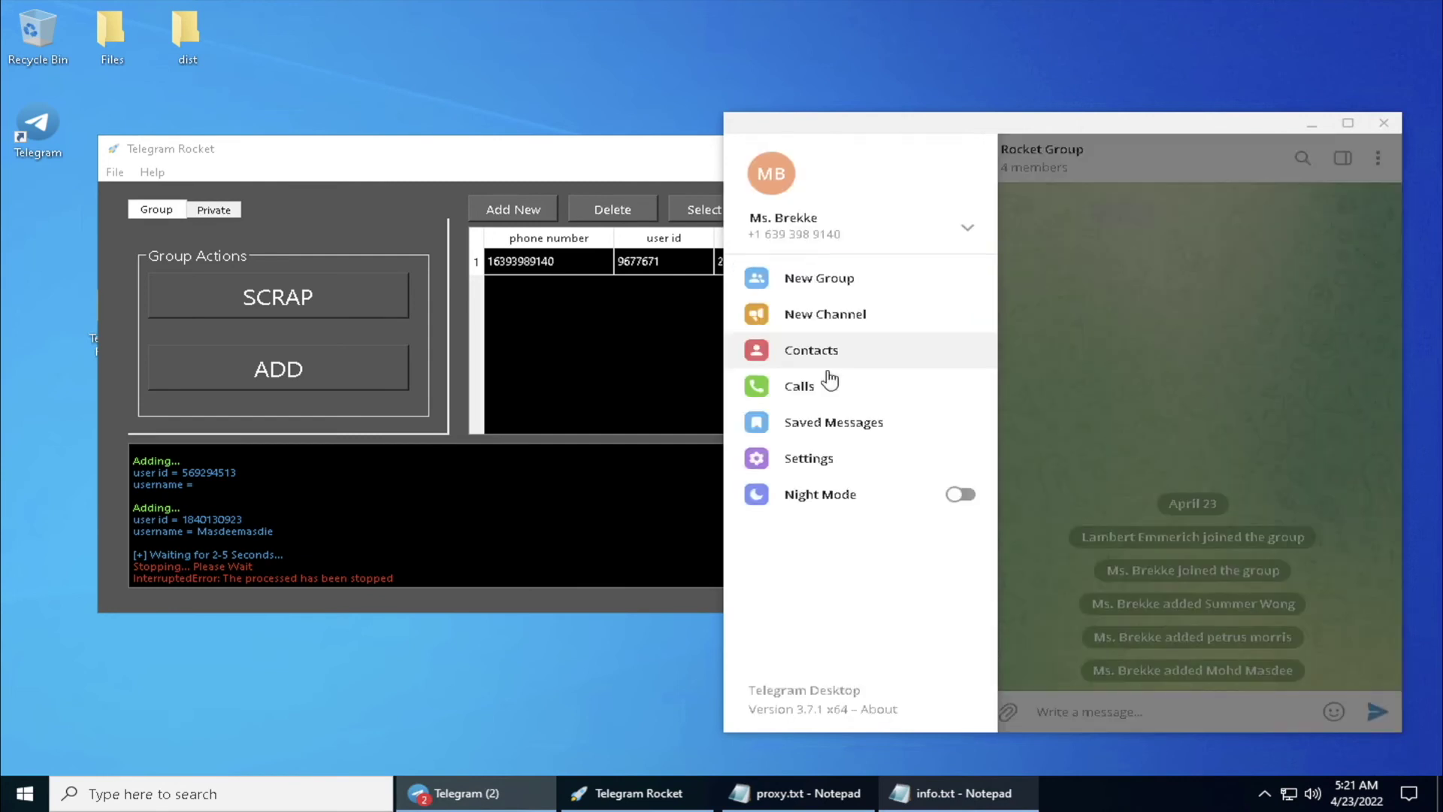
{"action": "left_click", "coordinate": [827, 457]}
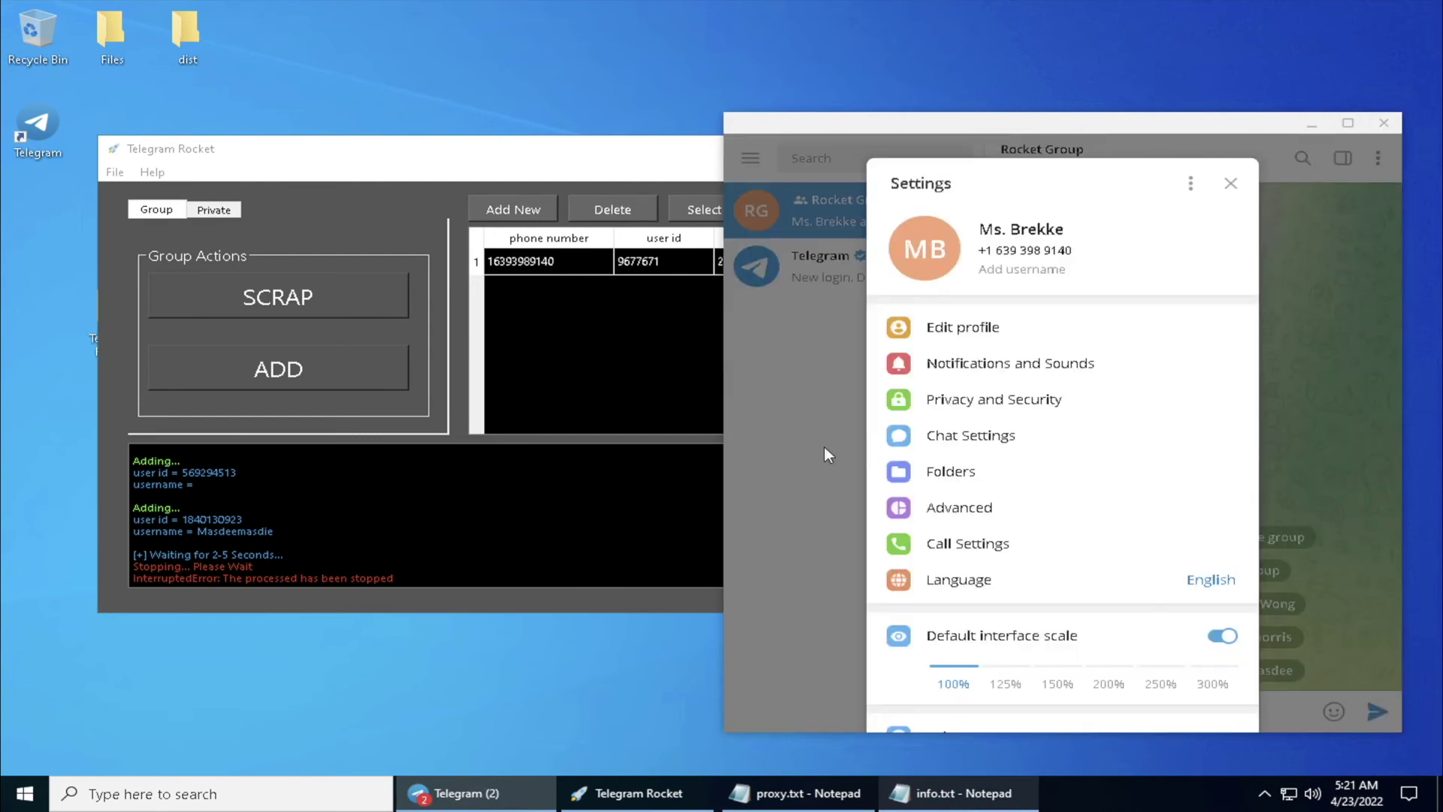
{"action": "left_click", "coordinate": [1008, 413]}
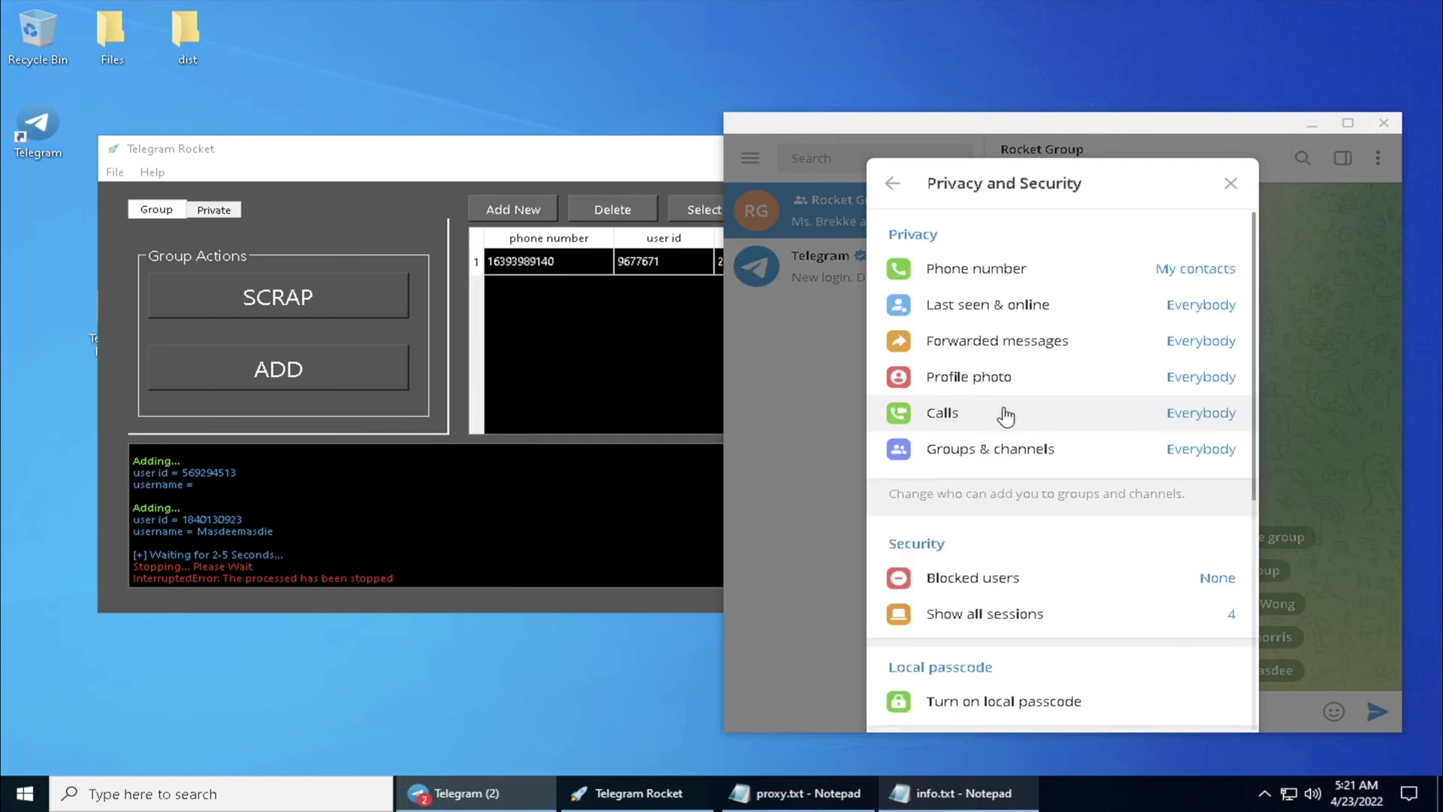
{"action": "scroll", "coordinate": [1000, 527], "scroll_direction": "down", "scroll_amount": 1}
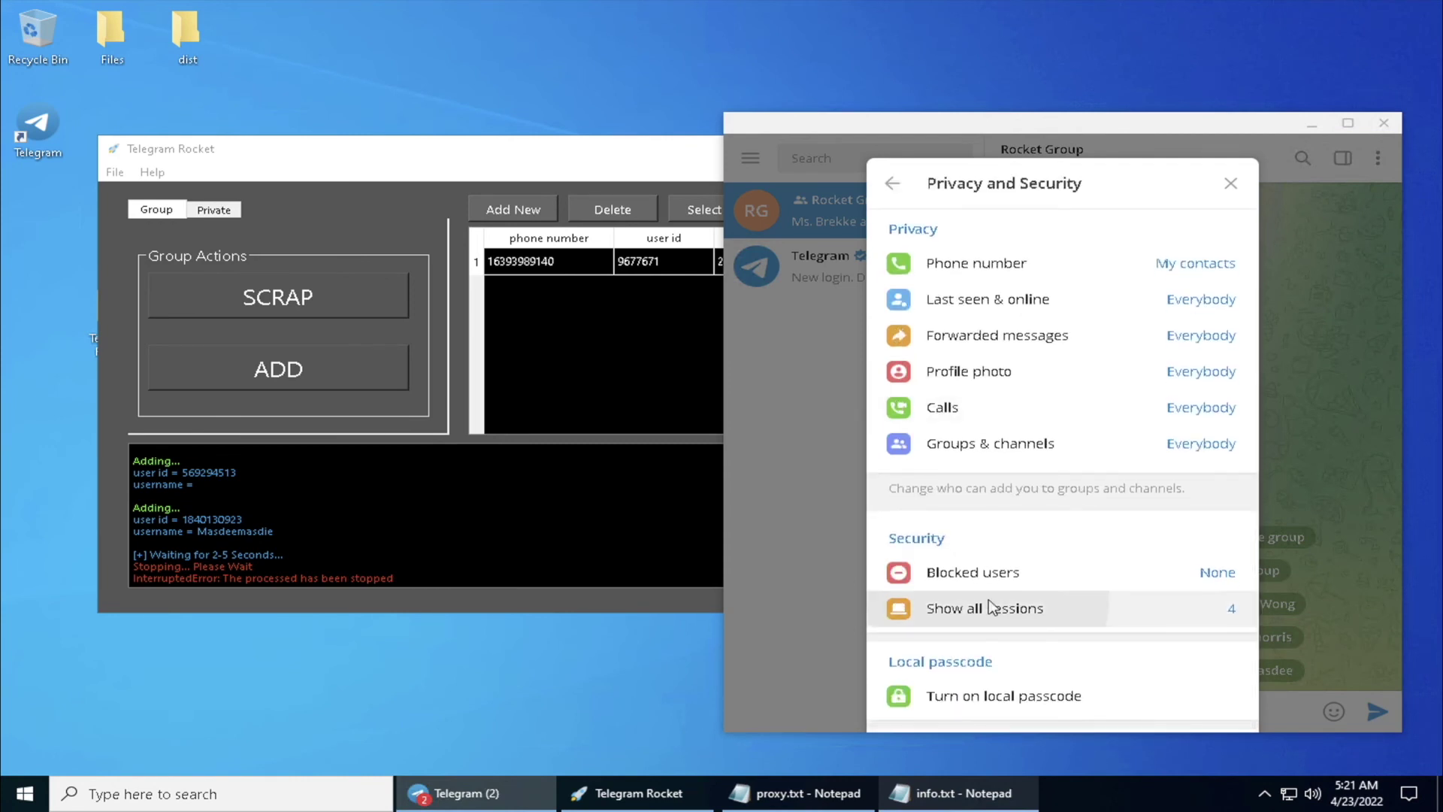
{"action": "left_click", "coordinate": [990, 606]}
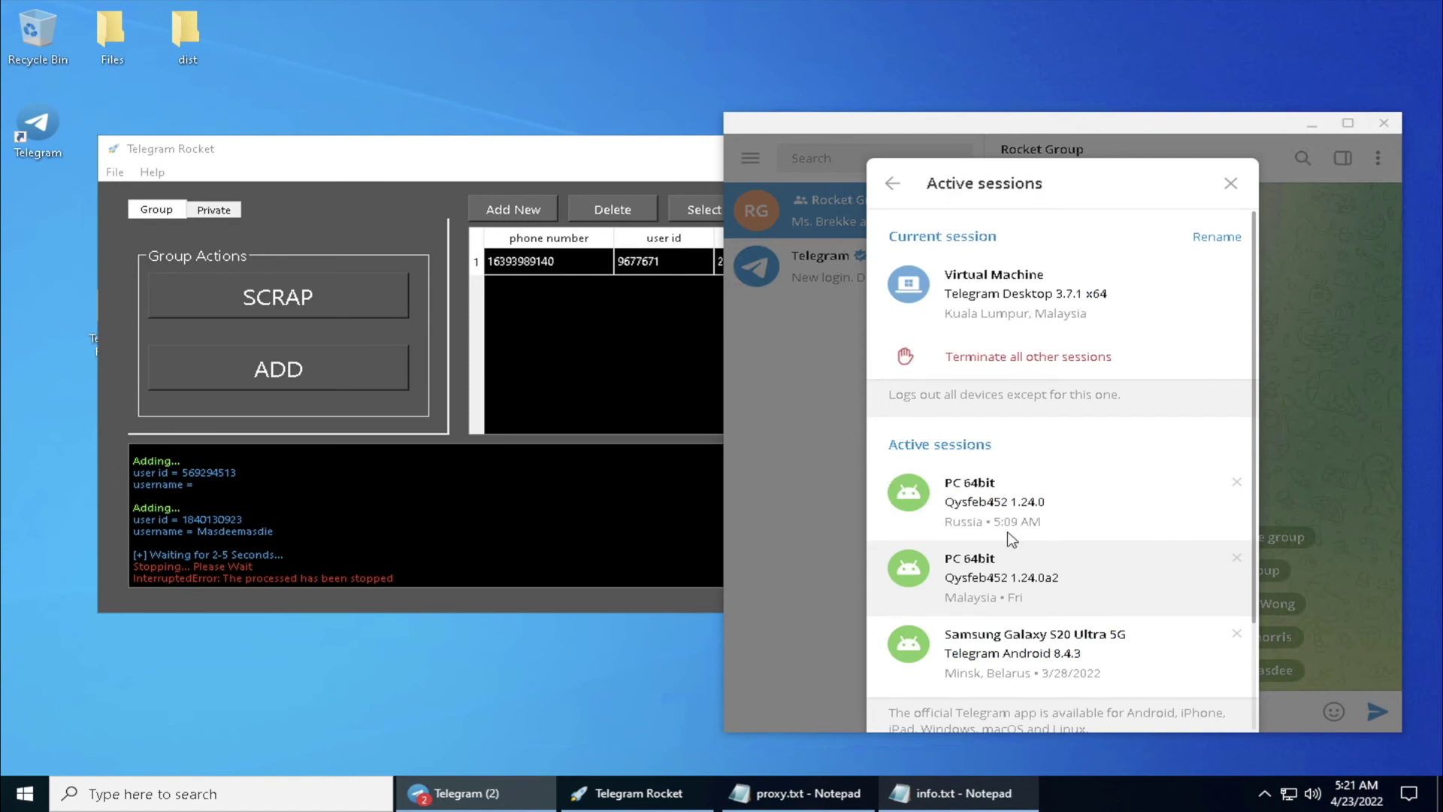
{"action": "left_click", "coordinate": [1008, 532]}
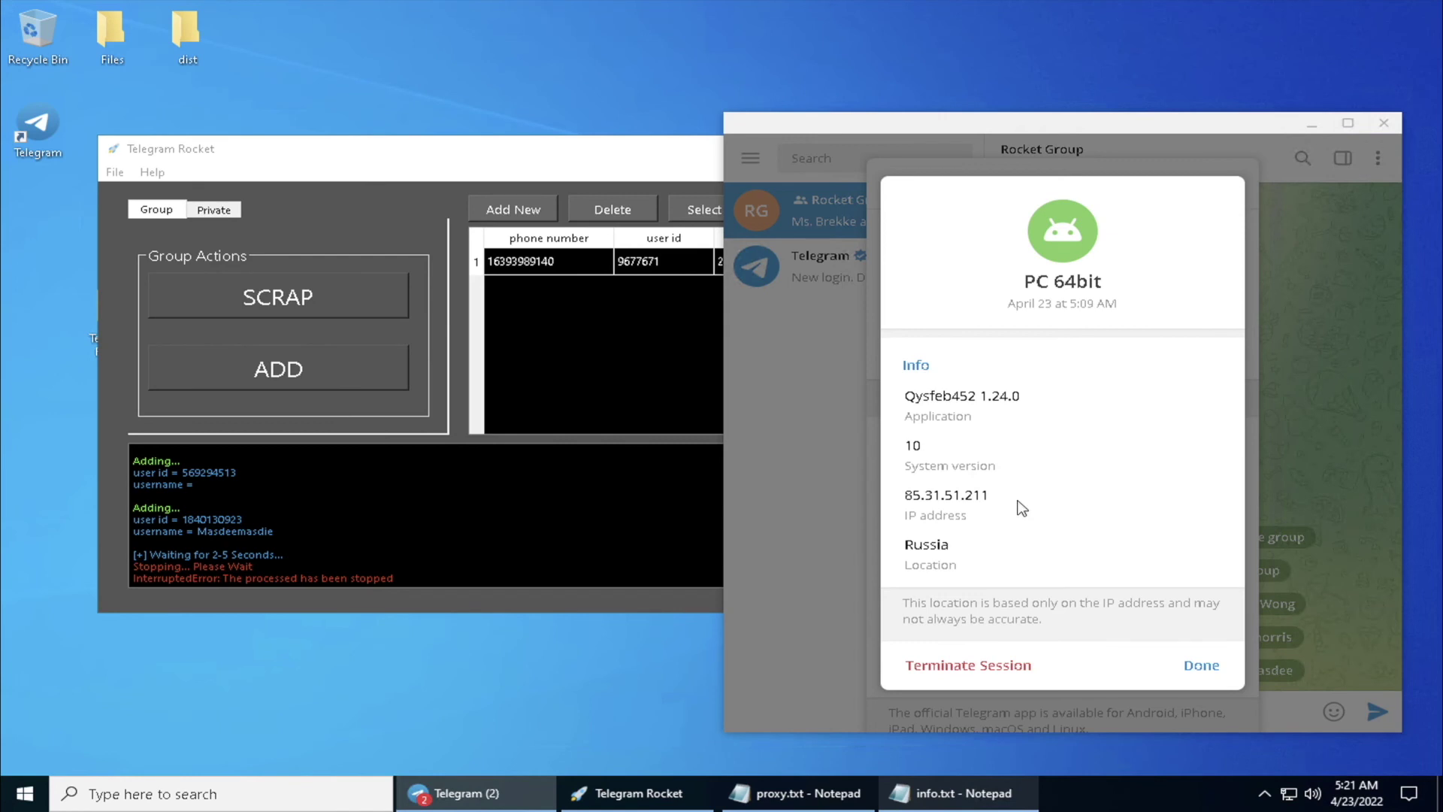
Show Telegram Rocket's proxy settings (host 85.31.51.211, port 30036) beside Telegram's session details
{"action": "left_click", "coordinate": [115, 172]}
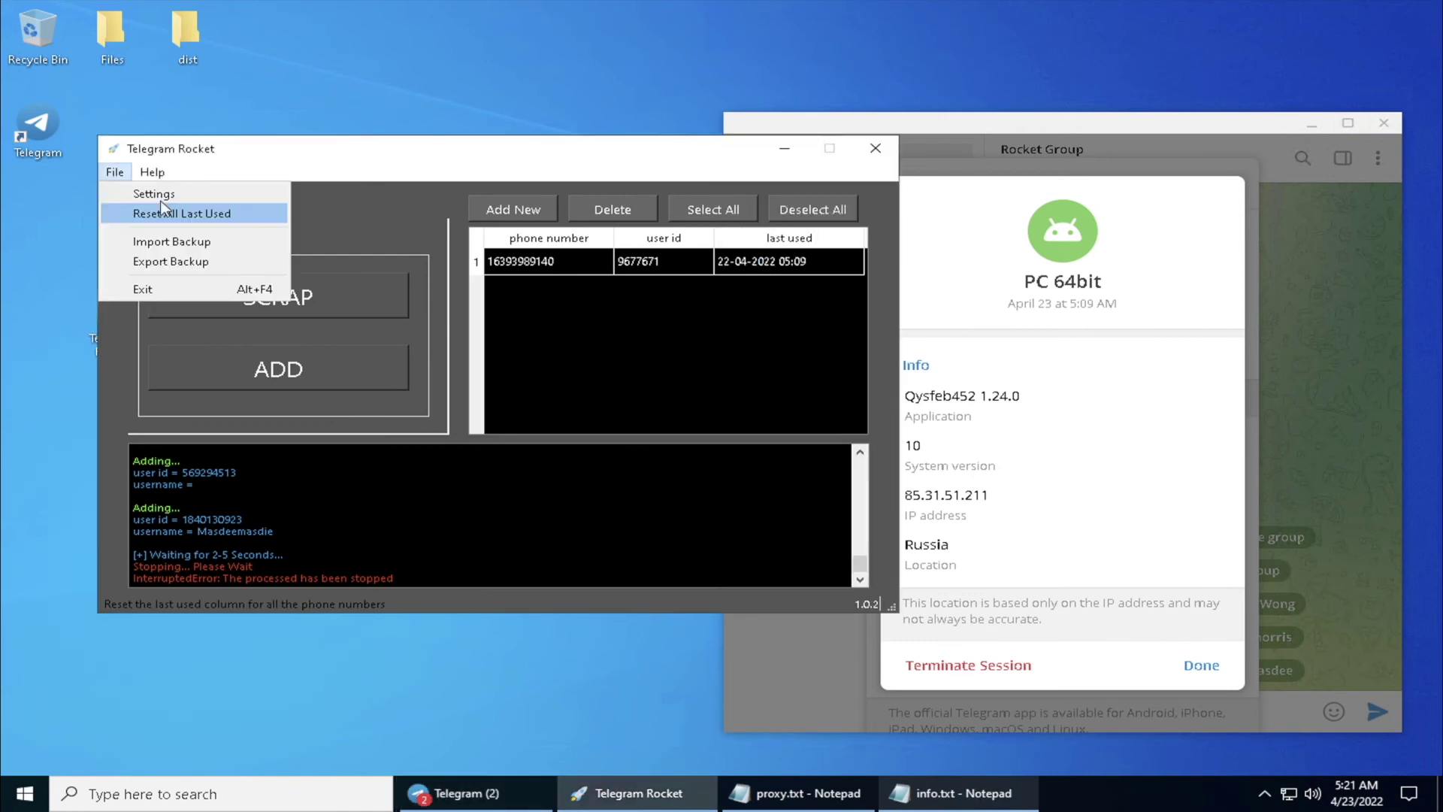
{"action": "left_click", "coordinate": [158, 194]}
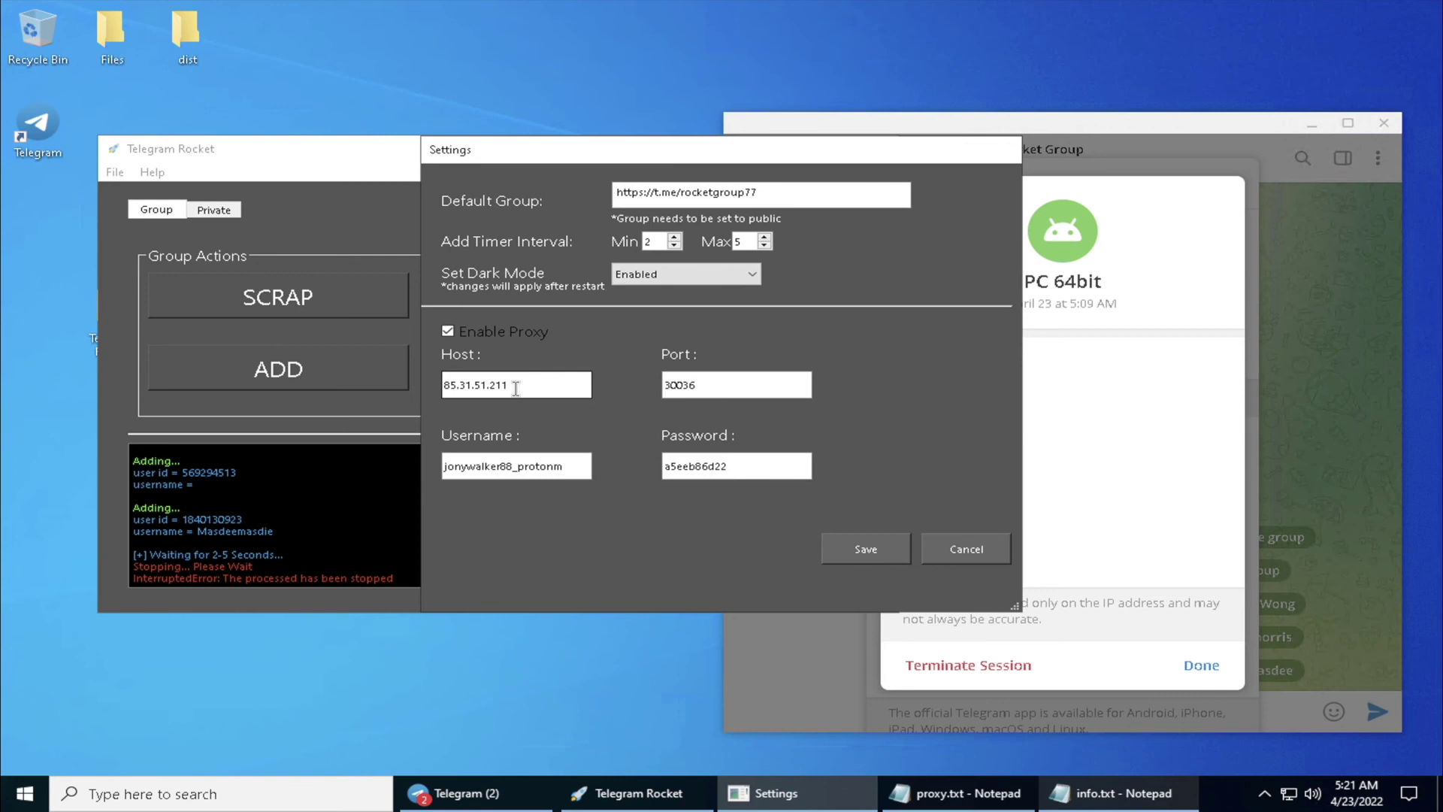
{"action": "key", "text": "alt+Tab"}
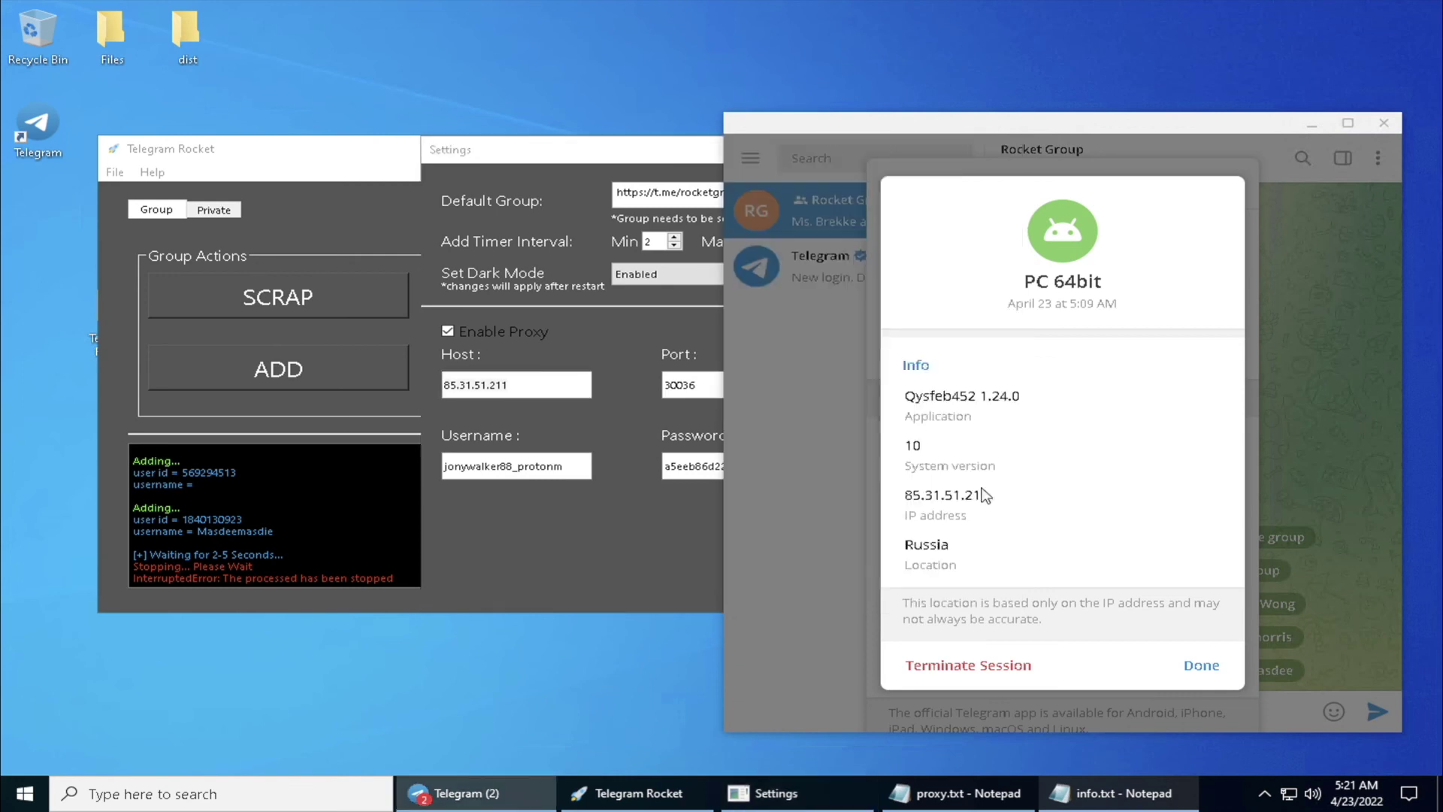